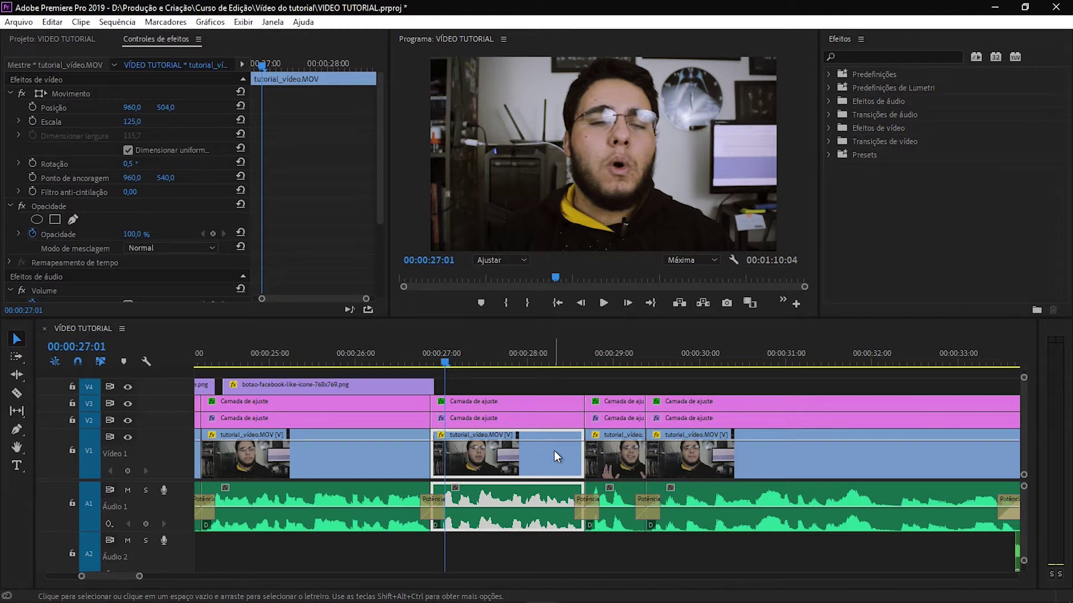
Step: Inspect the audio cross-fades at the cuts near 28 seconds, then clear the selection
left_click(475, 550)
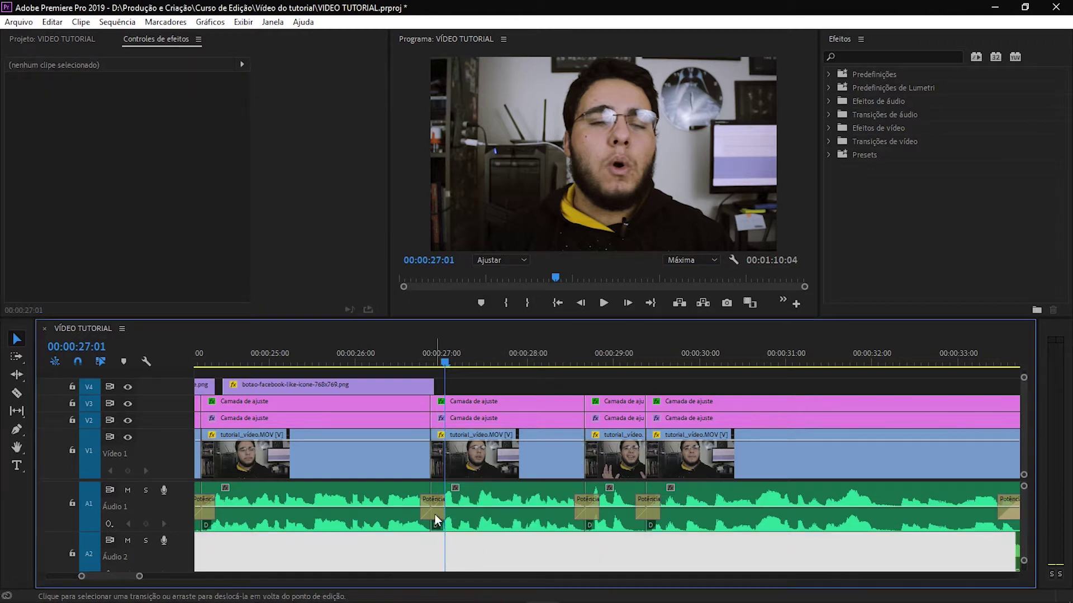
left_click(430, 501)
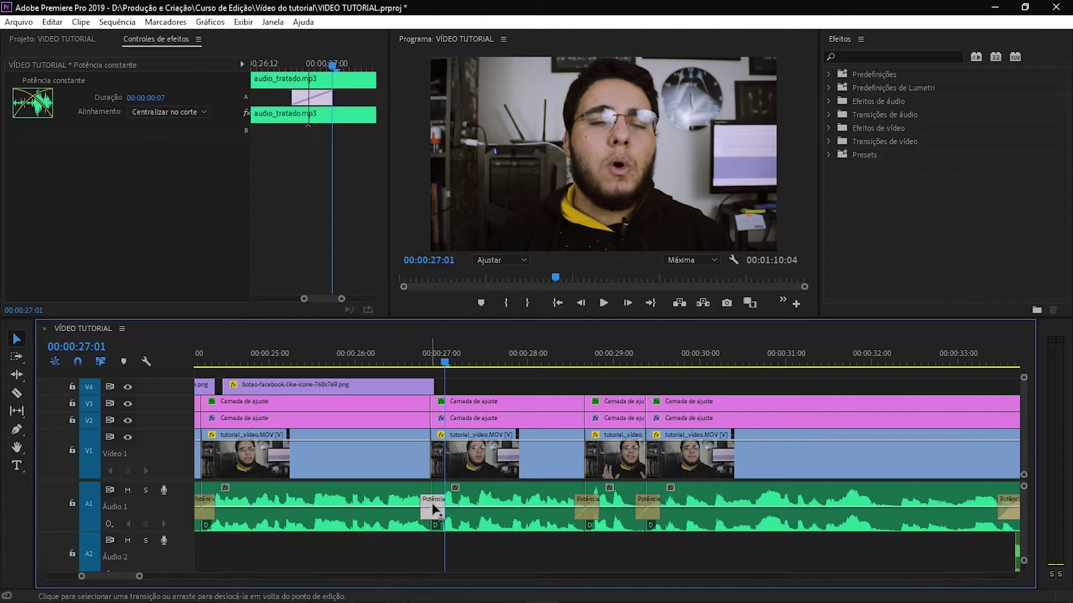
left_click(582, 501)
left_click(638, 545)
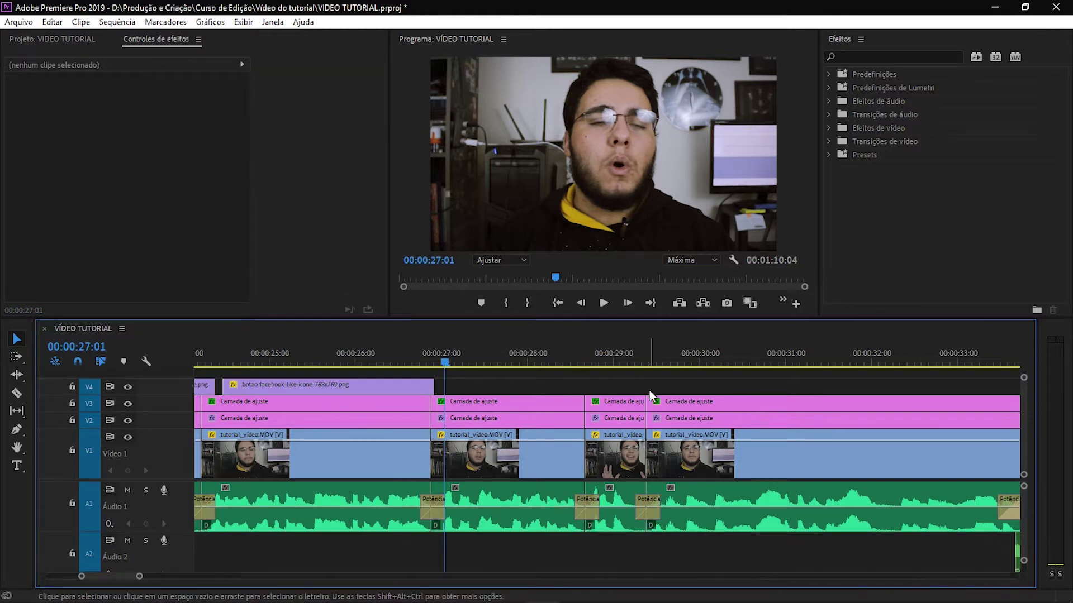
Step: Test a default cross dissolve at the 28-second video cut, preview it, then delete it
right_click(586, 447)
left_click(636, 531)
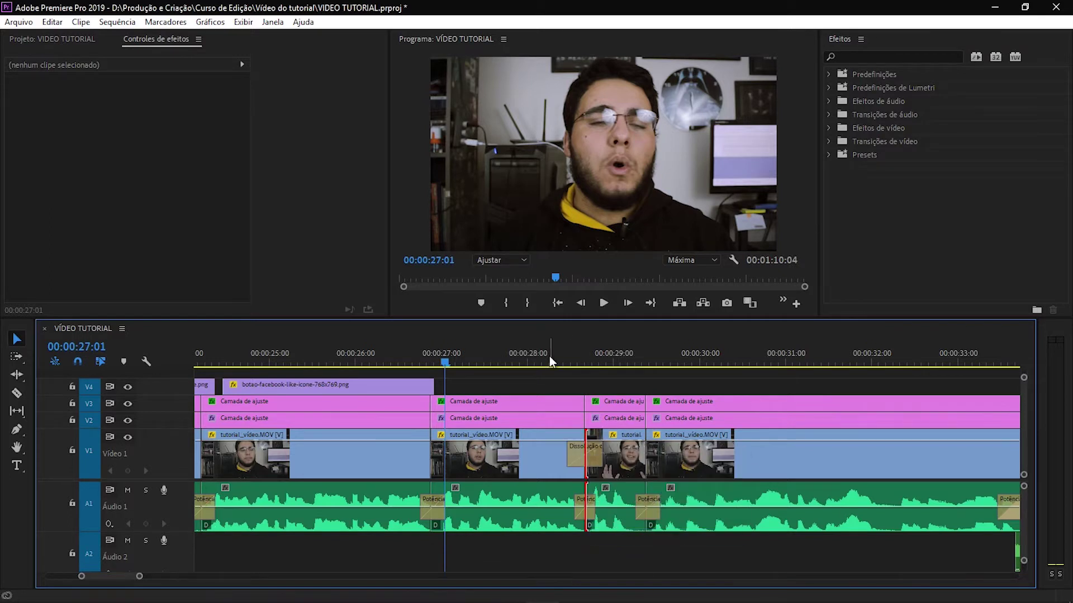
left_click_drag(559, 363, 574, 367)
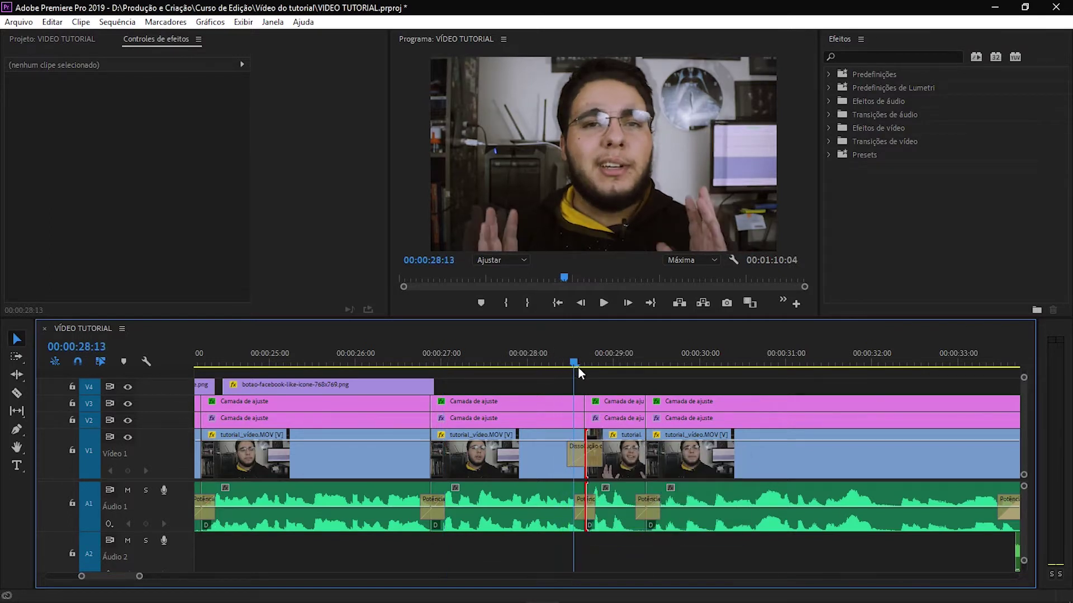
mouse_move(578, 368)
left_mouse_down()
mouse_move(615, 381)
mouse_move(566, 363)
left_mouse_up()
key("space")
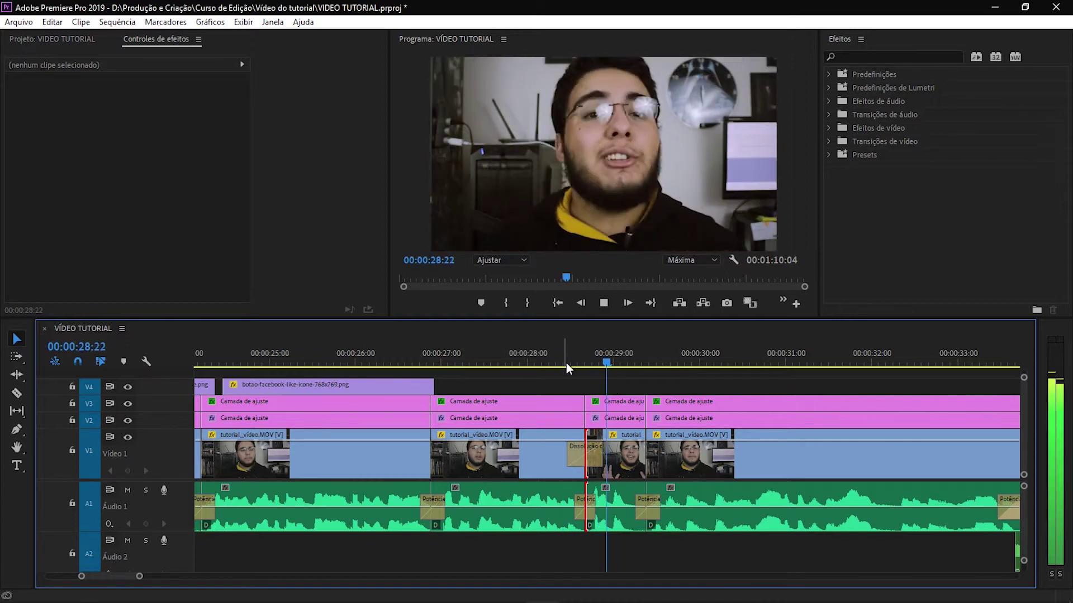
left_click(585, 448)
key("Delete")
left_click(570, 354)
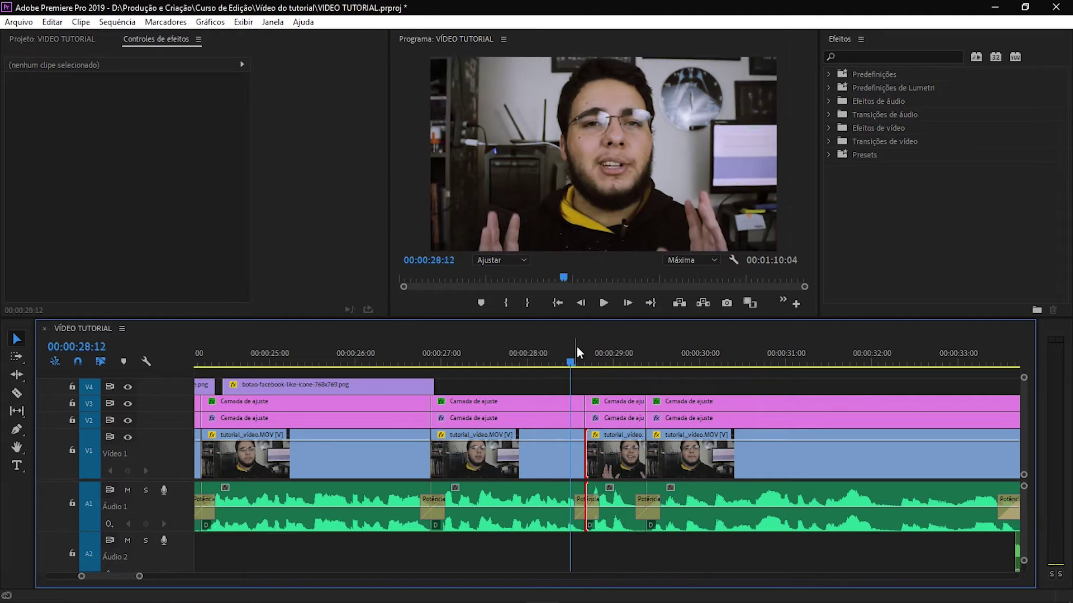
Step: Add a default cross dissolve to the end of the last V1 clip and preview the fade
key("minus")
key("minus")
key("minus")
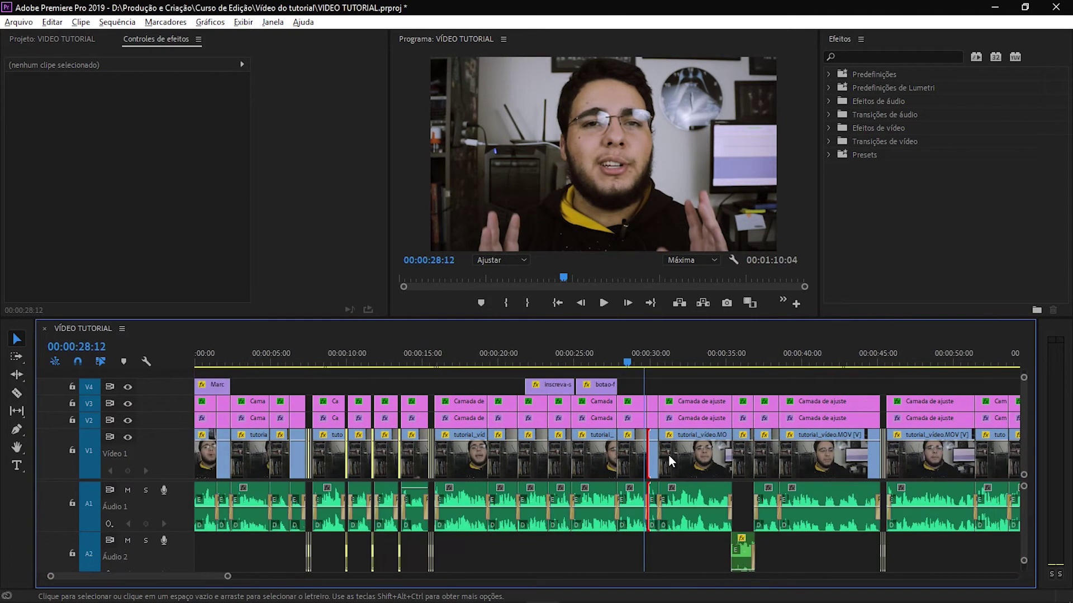
key("minus")
key("minus")
scroll(695, 453, "up", 5)
scroll(665, 471, "up", 5)
left_click(645, 363)
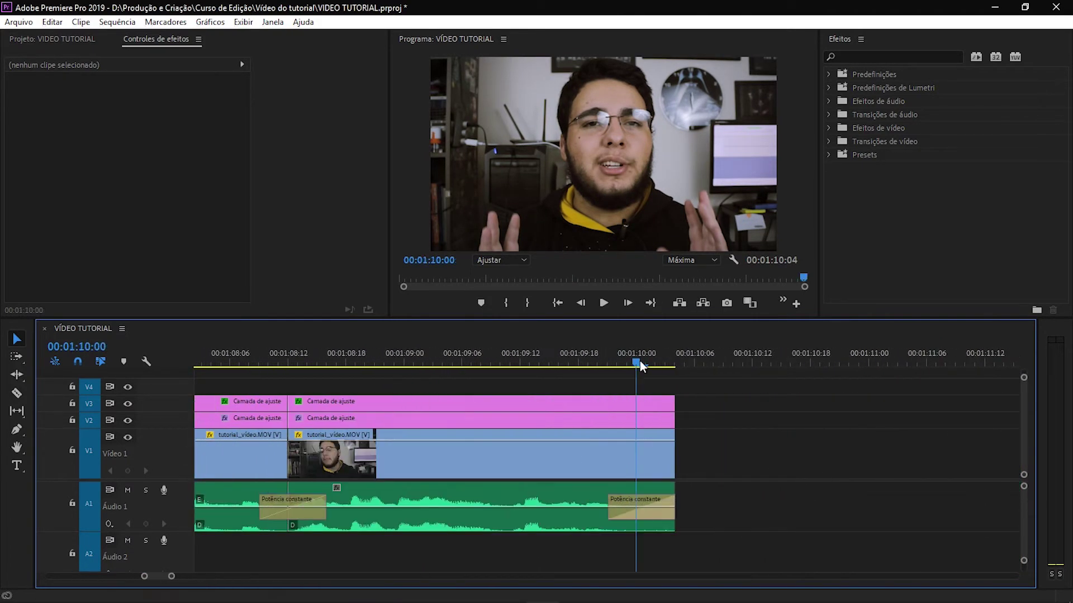
right_click(666, 458)
left_click(720, 541)
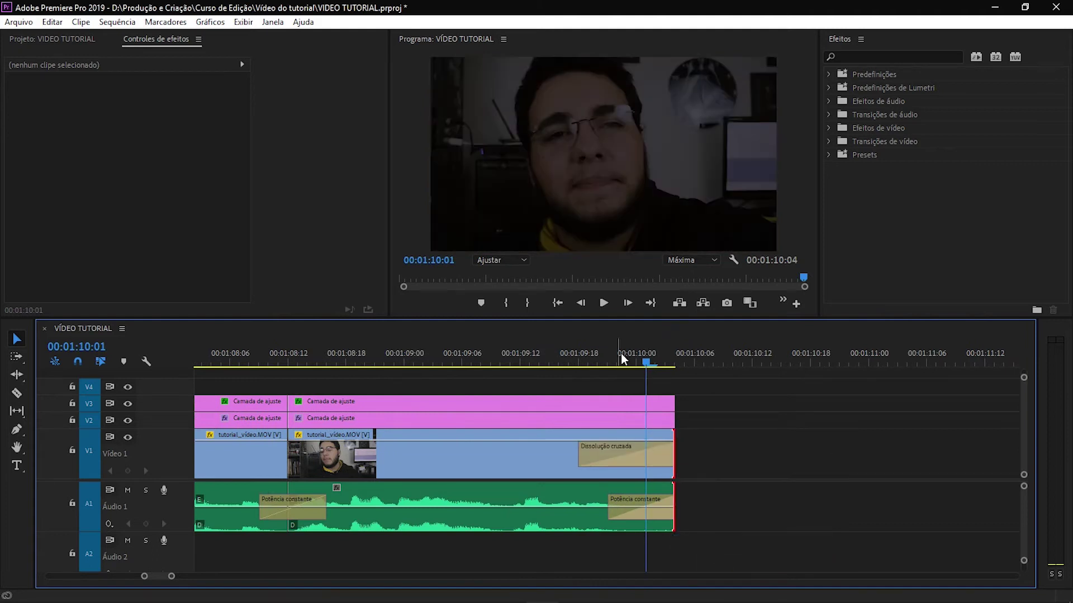
mouse_move(646, 363)
left_mouse_down()
mouse_move(635, 373)
mouse_move(639, 360)
mouse_move(672, 355)
left_mouse_up()
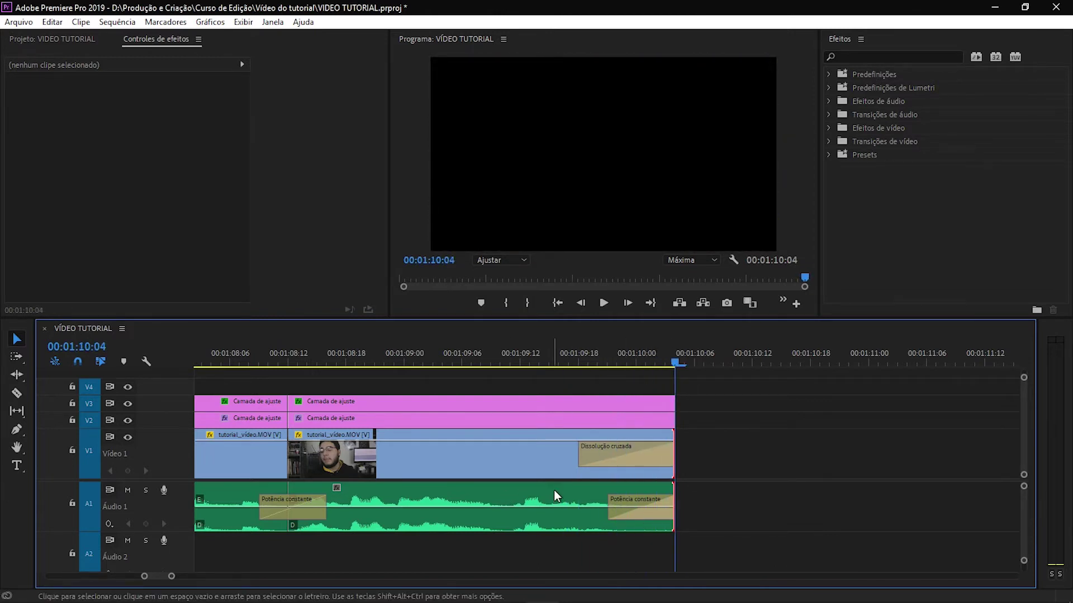
Step: Zoom the timeline out, park the playhead at 34:08, and zoom back in around it
scroll(586, 487, "down", 2, "alt")
scroll(585, 484, "down", 2, "alt")
scroll(600, 472, "down", 2, "alt")
scroll(559, 482, "down", 2, "alt")
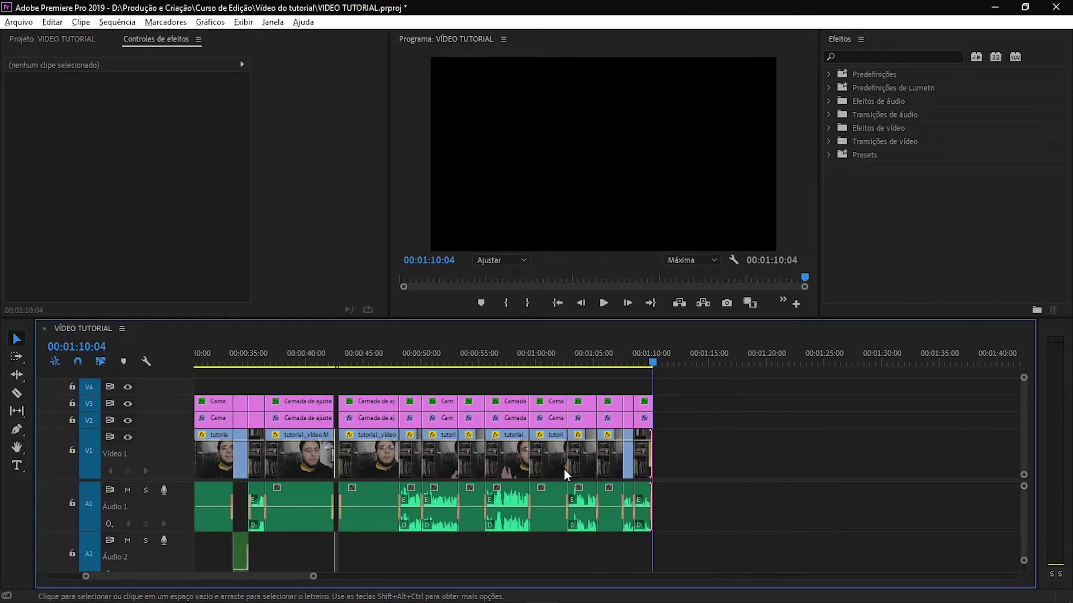
scroll(564, 468, "down", 2, "alt")
scroll(709, 440, "down", 2)
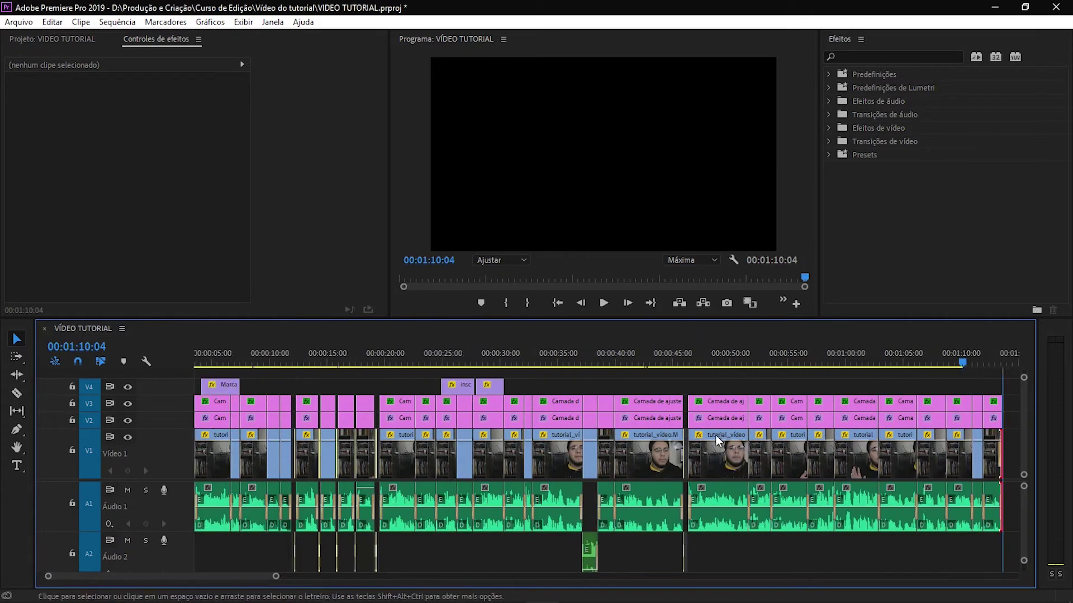
scroll(716, 435, "down", 2)
left_click_drag(495, 360, 508, 362)
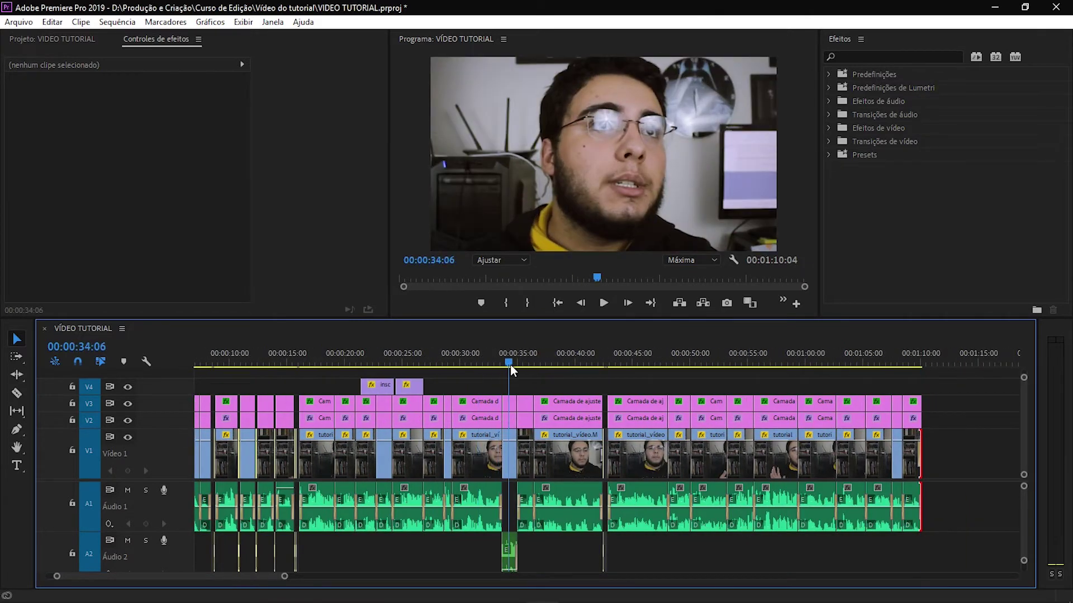
scroll(511, 413, "up", 4, "alt")
scroll(510, 414, "up", 3, "alt")
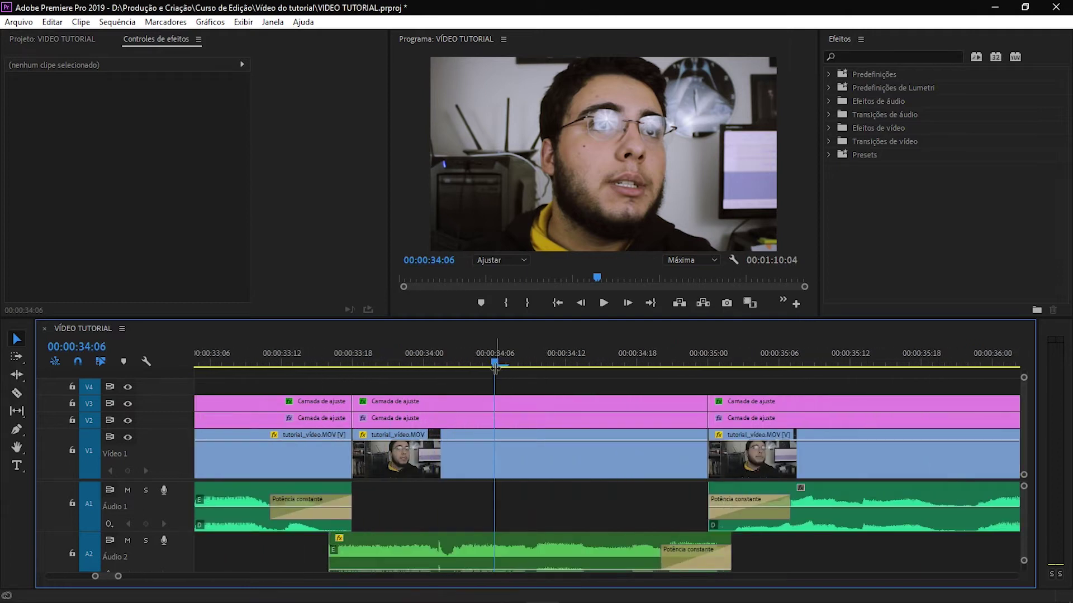
left_click_drag(495, 363, 525, 364)
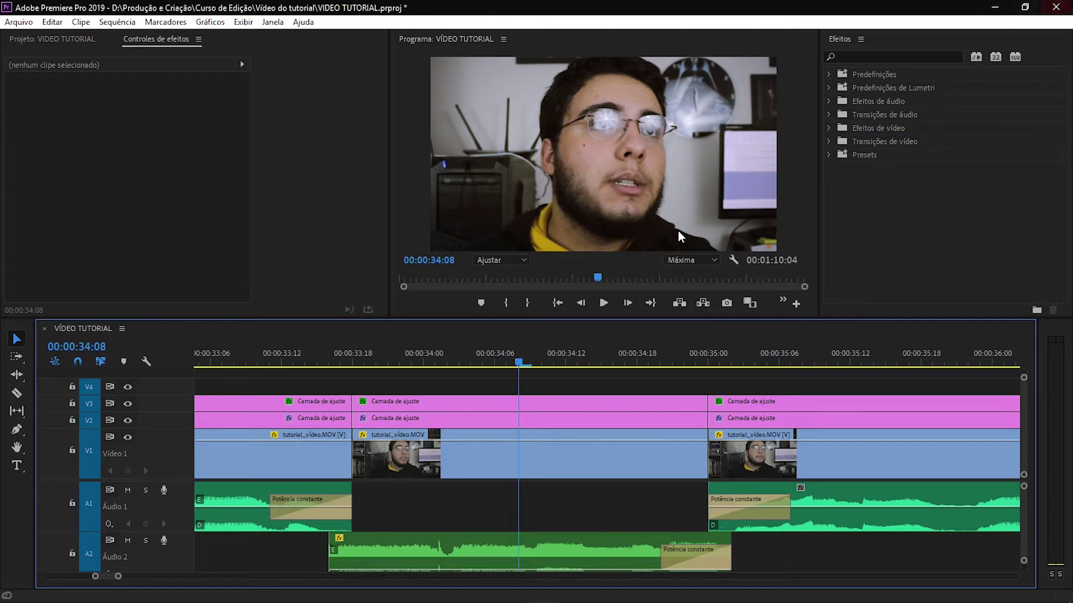
Step: Widen the Effects panel, expand Efeitos de áudio, and select Compactador de multibanda
left_click_drag(818, 122, 809, 120)
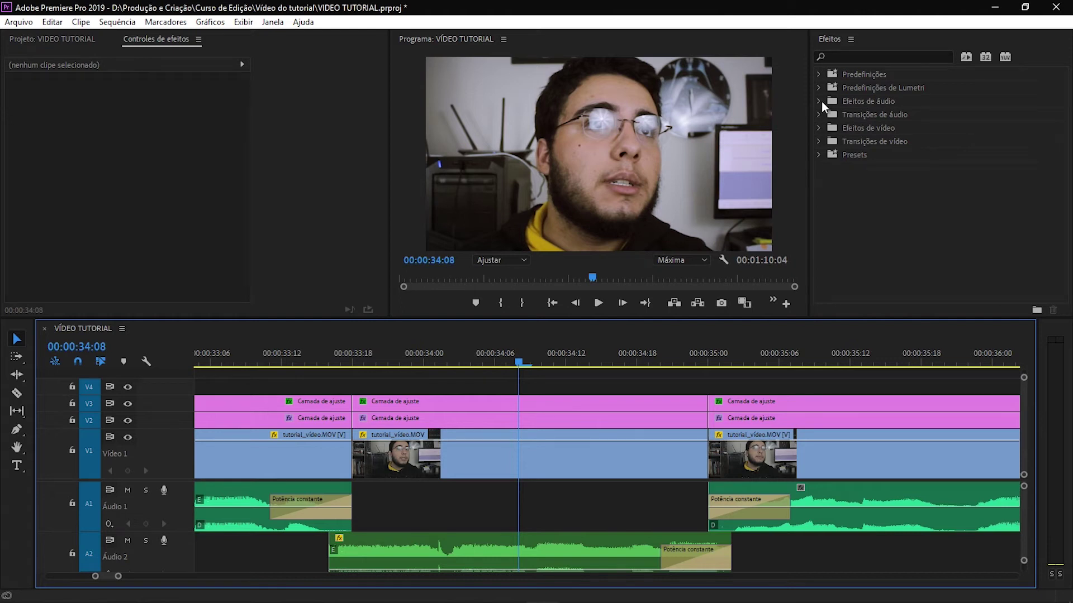
left_click(819, 101)
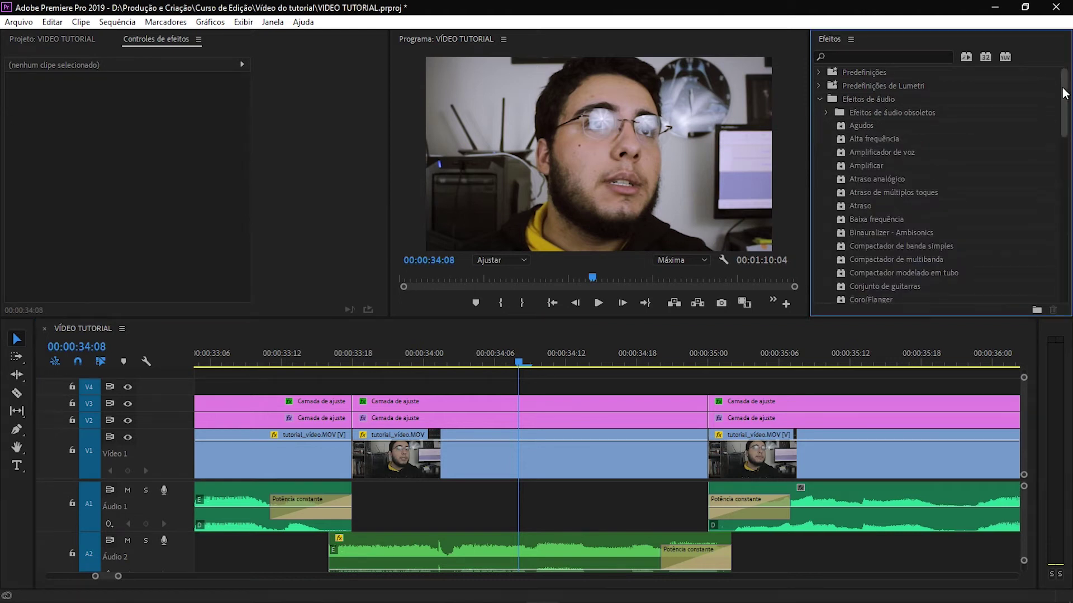
mouse_move(1064, 93)
left_mouse_down()
mouse_move(1066, 254)
mouse_move(1066, 82)
left_mouse_up()
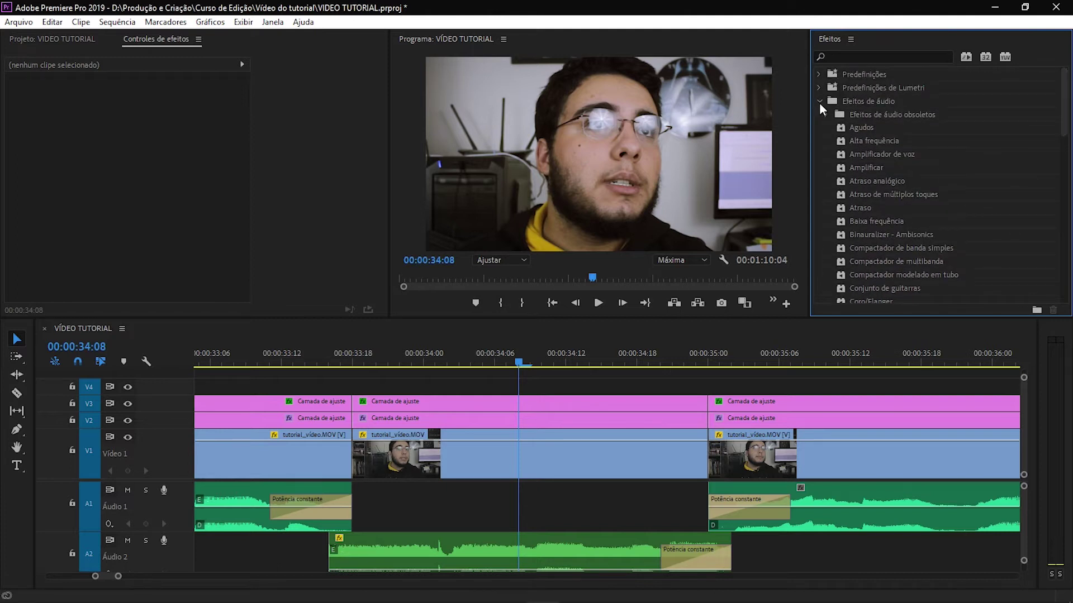
left_click(819, 101)
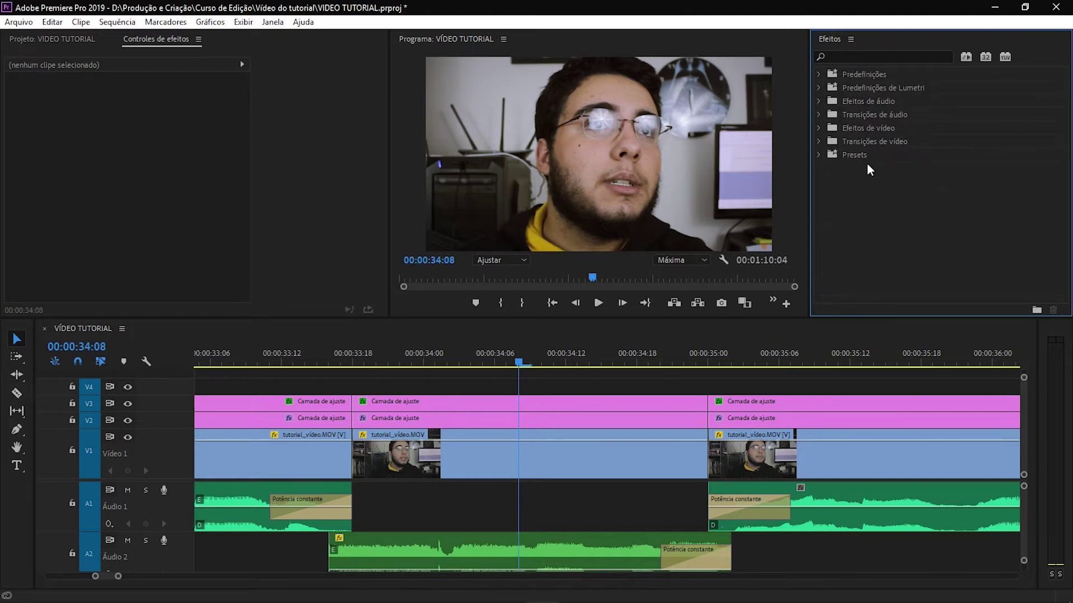
left_click(817, 100)
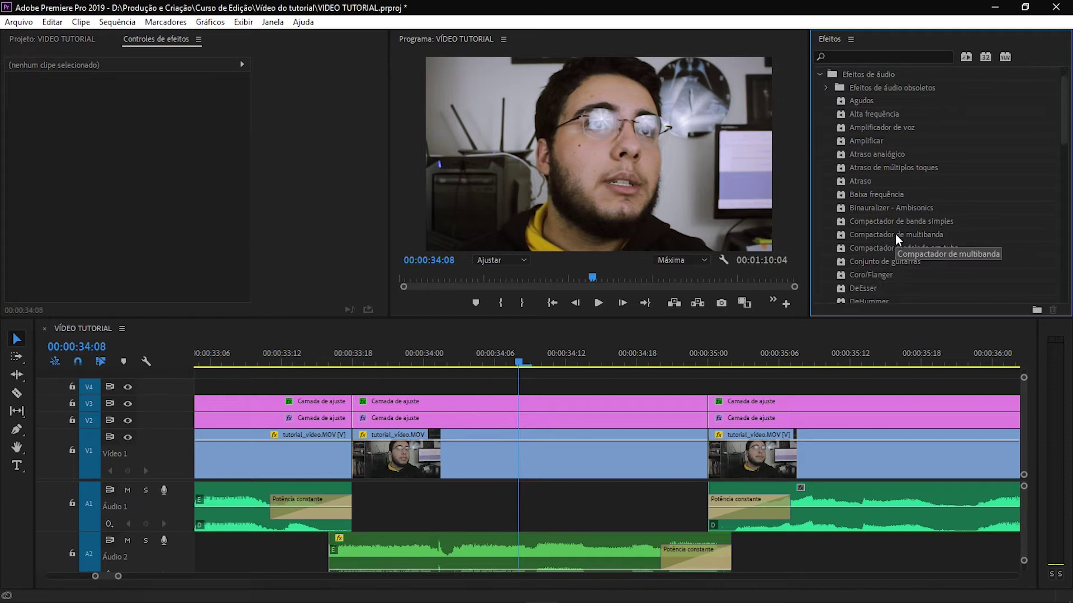
left_click(895, 236)
scroll(576, 444, "down", 2)
scroll(558, 448, "down", 5)
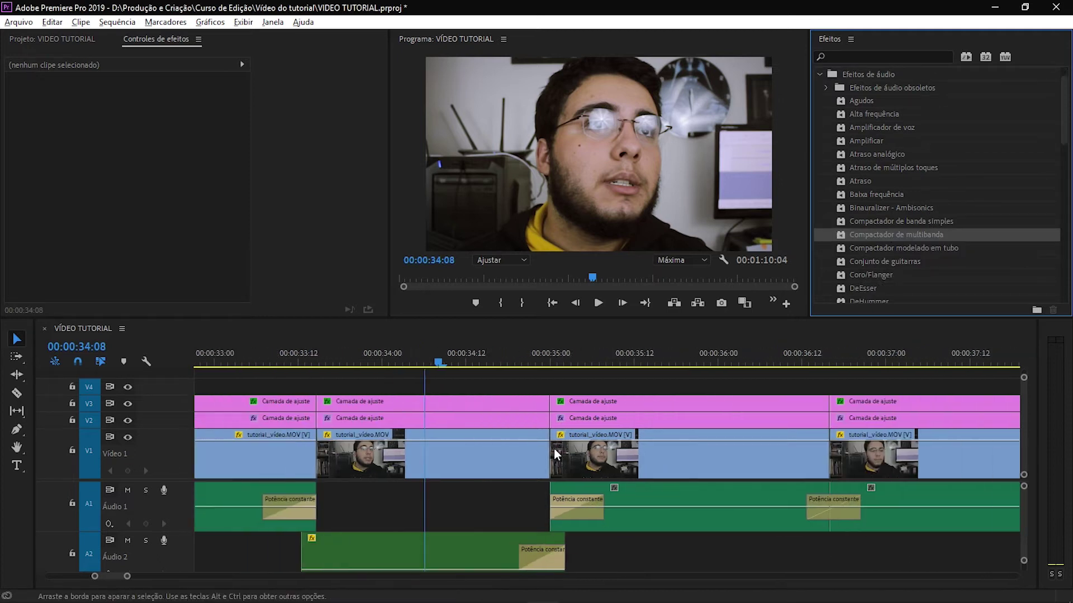
Step: Apply Compactador de multibanda to the A1 clip at 35 seconds
left_click_drag(485, 367, 523, 363)
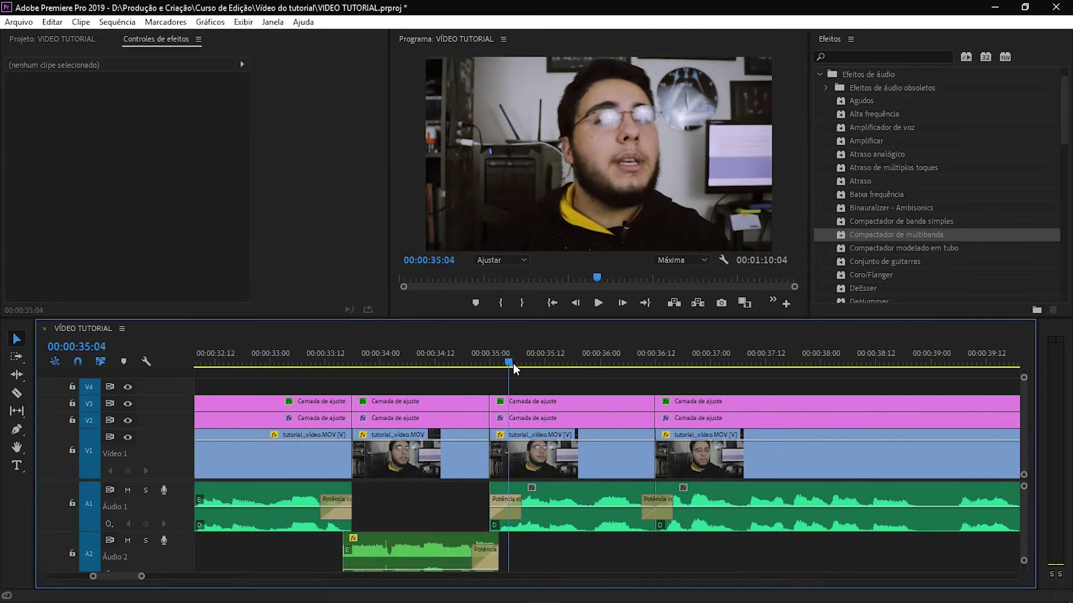
left_click(853, 241)
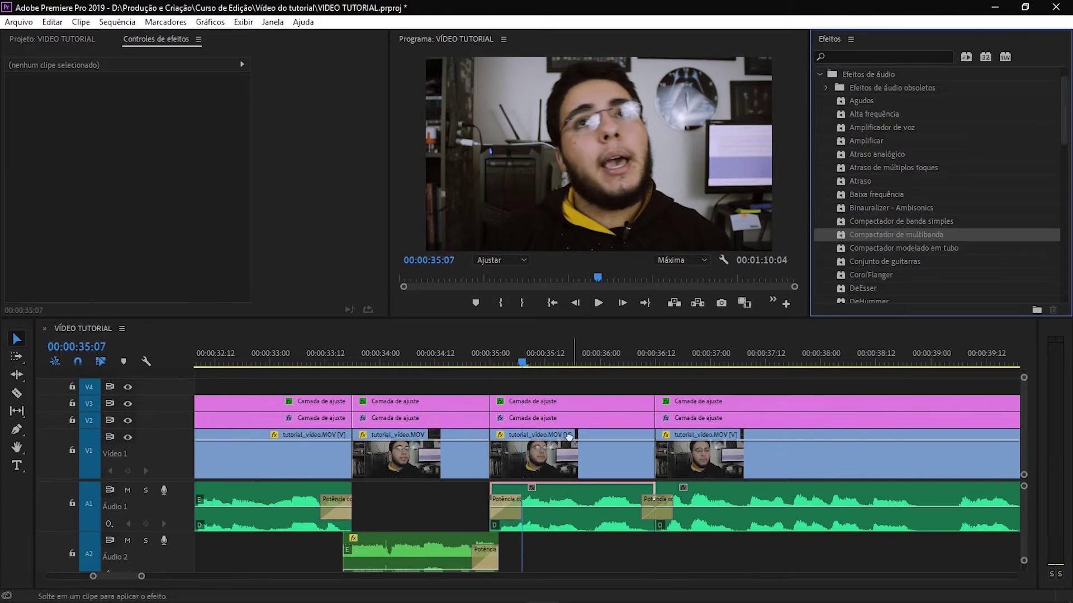
left_click_drag(853, 241, 513, 485)
scroll(513, 485, "up", 2)
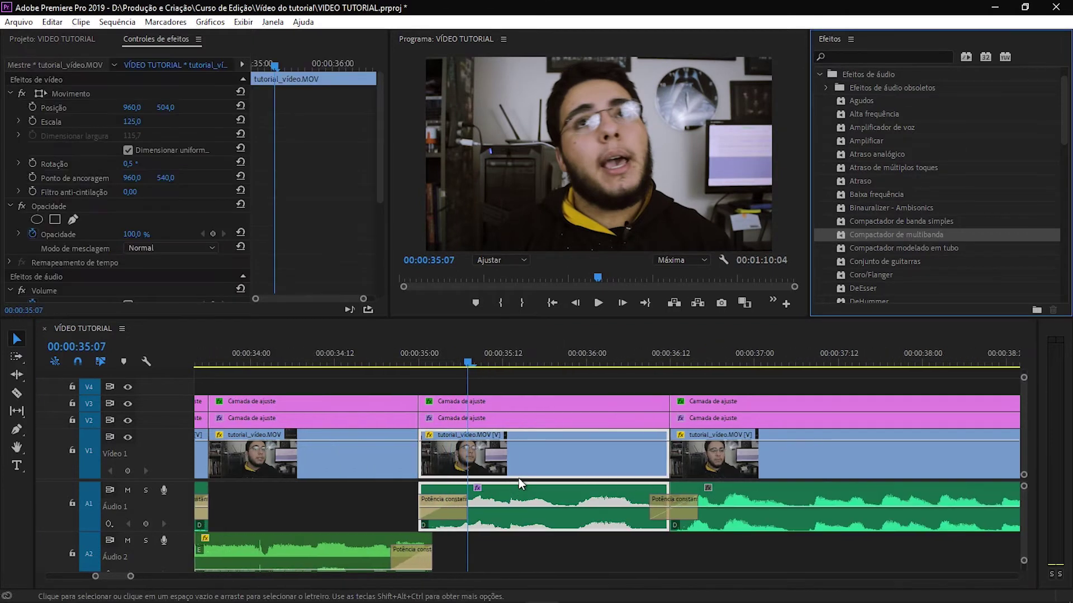
scroll(337, 190, "down", 5)
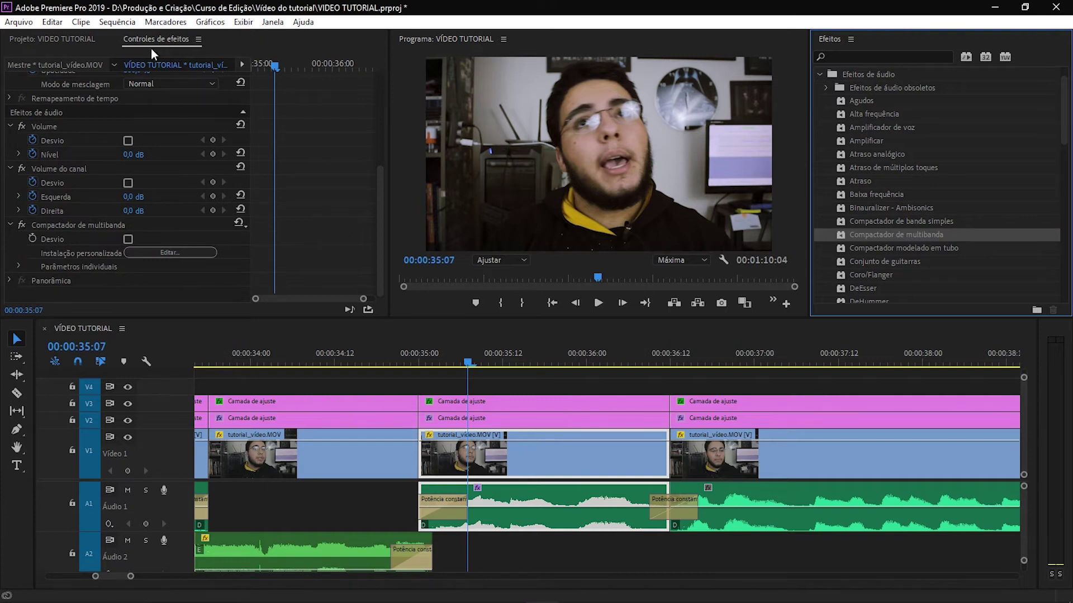
Step: Load the compressor's Aumentar agudos preset and play back from 35:00 to hear it
left_click(158, 253)
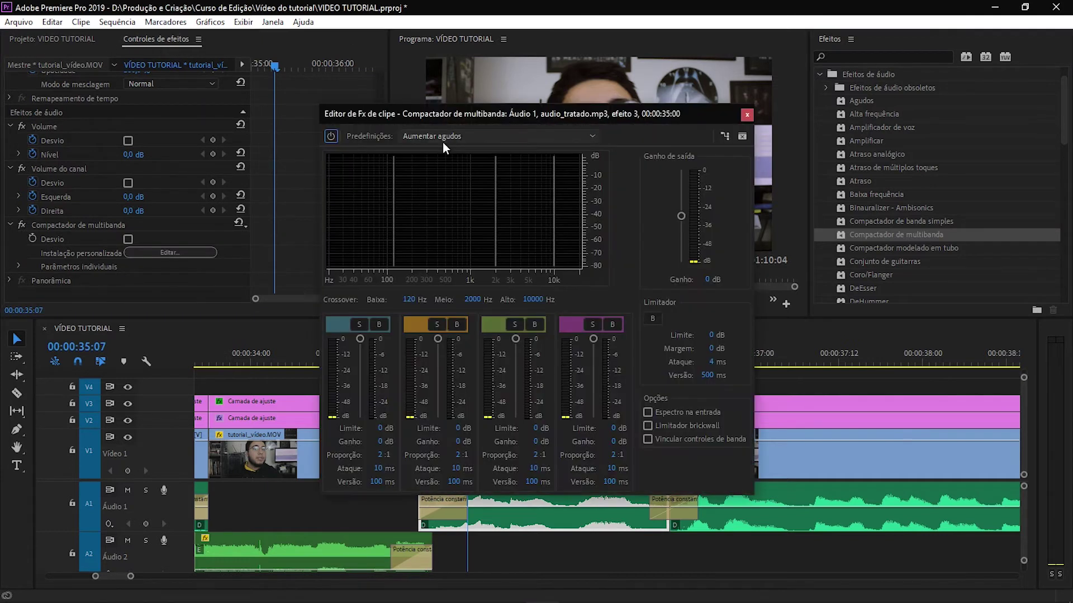
left_click(441, 134)
left_click(446, 400)
left_click(746, 115)
left_click(423, 350)
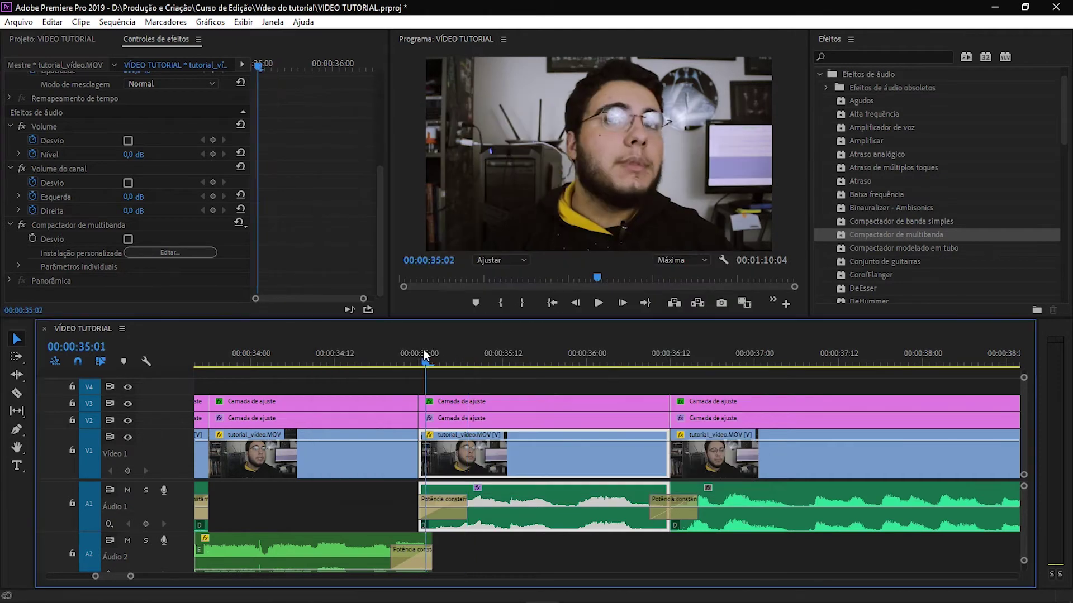
key("space")
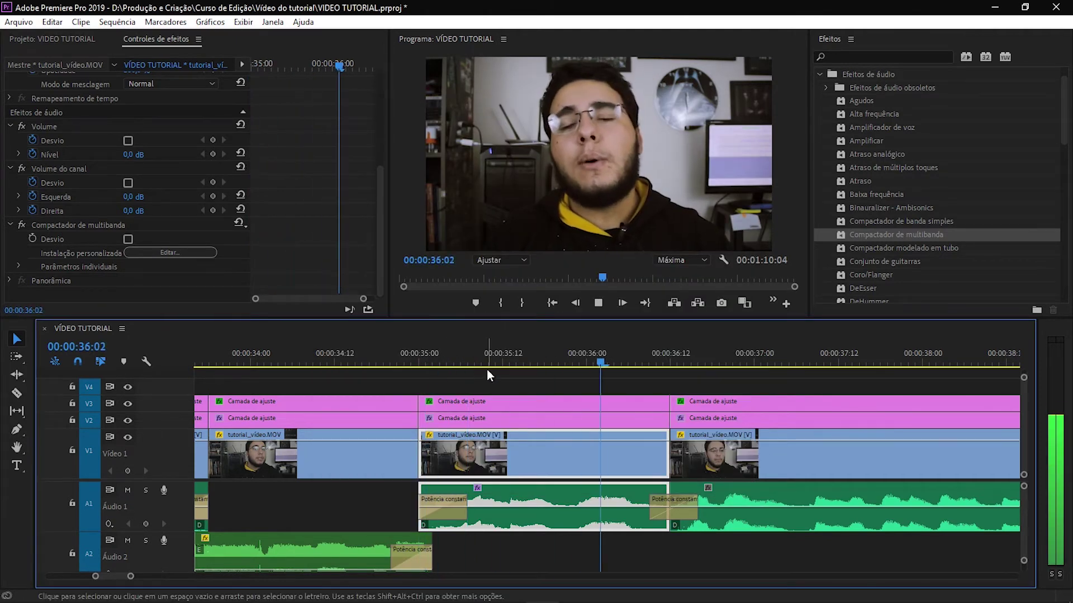
left_click(423, 360)
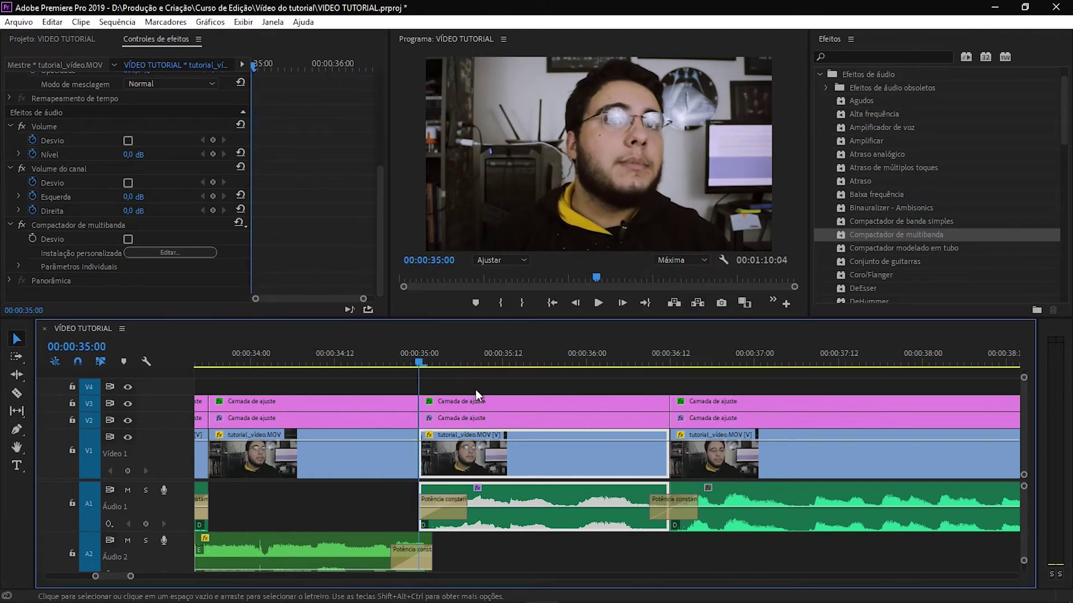
key("space")
key("space")
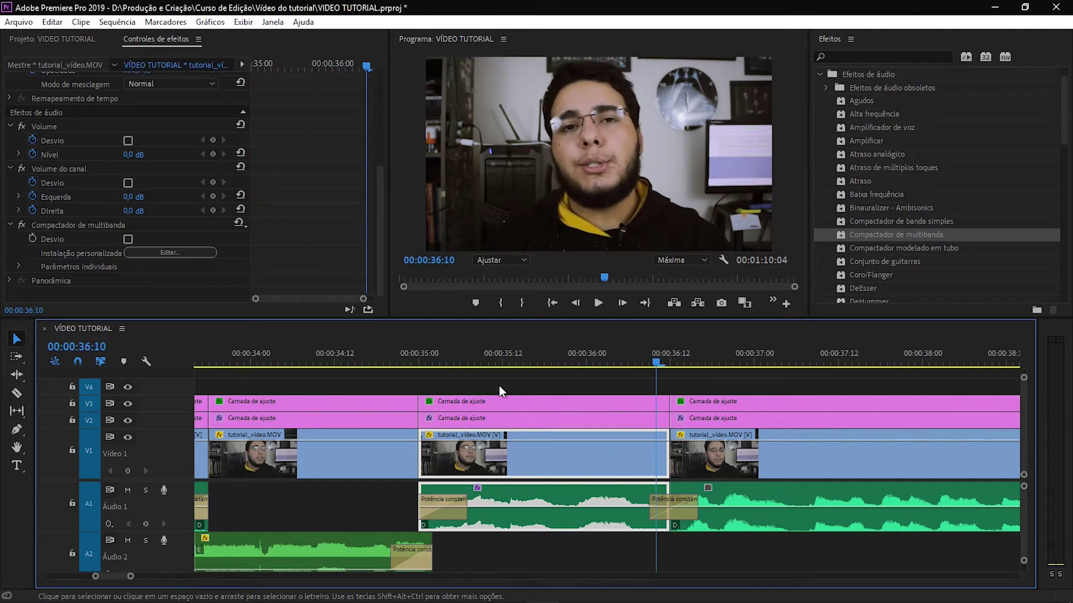
Step: Delete Compactador de multibanda from the clip and return the playhead to 34:08
left_click(66, 226)
key("Delete")
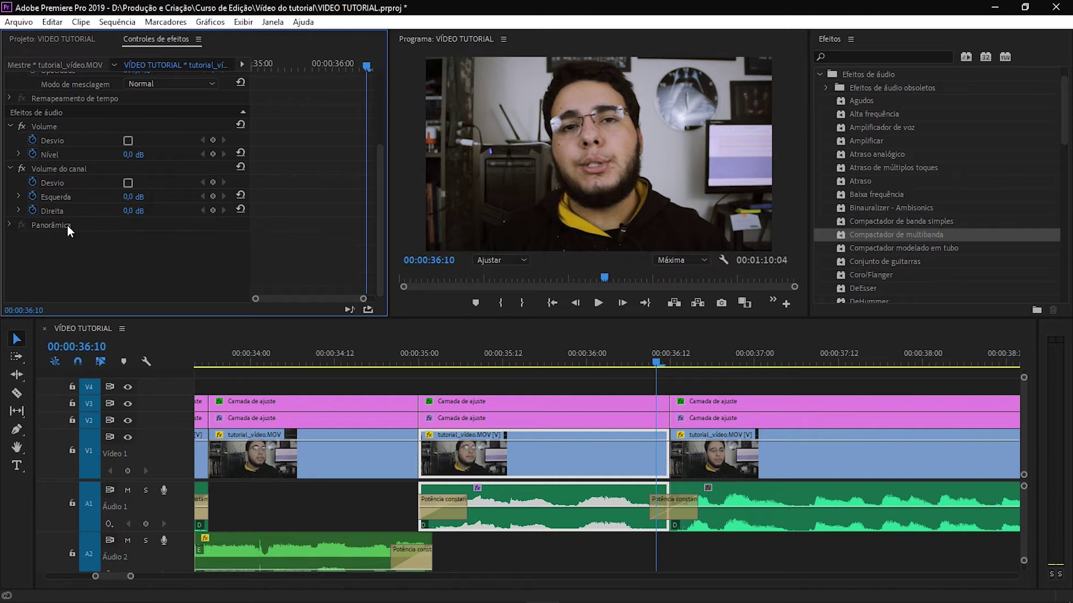
left_click(585, 360)
left_click(497, 361)
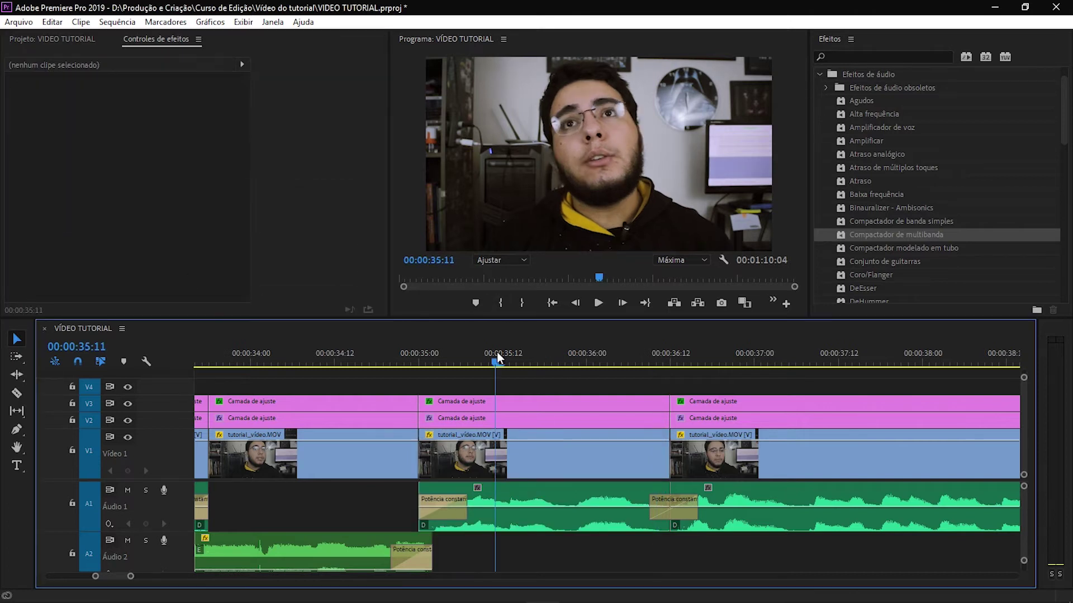
left_click(306, 360)
Step: Collapse the audio effects and show the Crossfade audio transitions
scroll(910, 213, "up", 1)
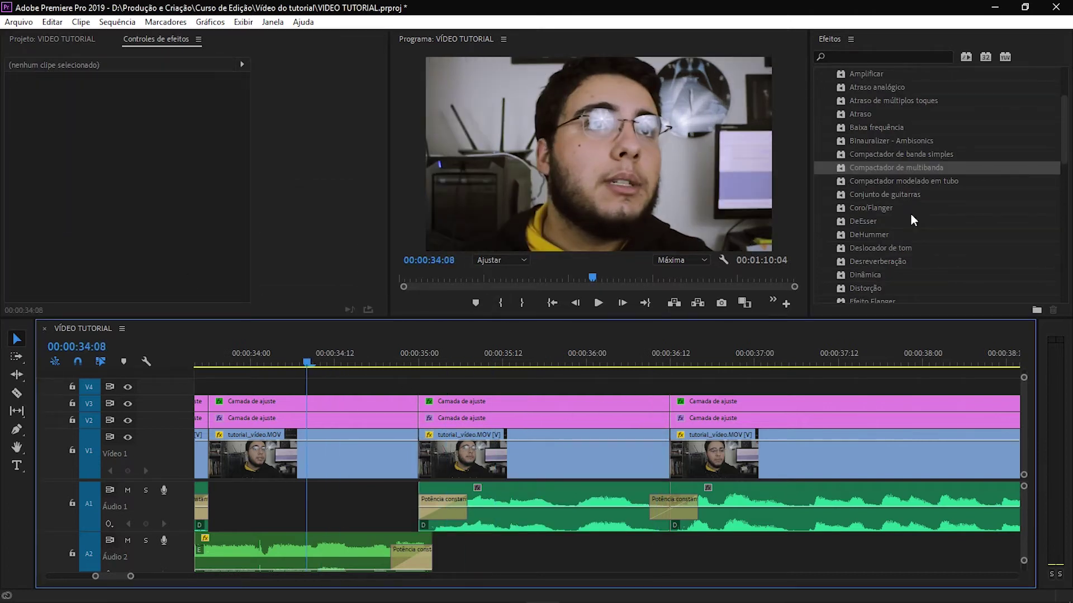
scroll(910, 213, "up", 1)
left_click(819, 101)
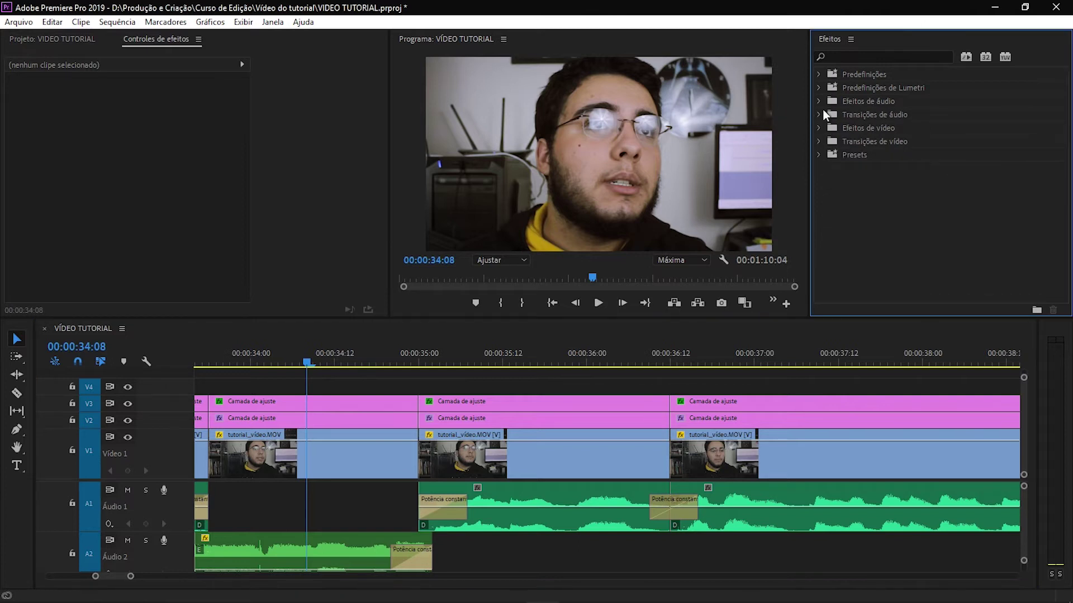
left_click(819, 114)
left_click(827, 128)
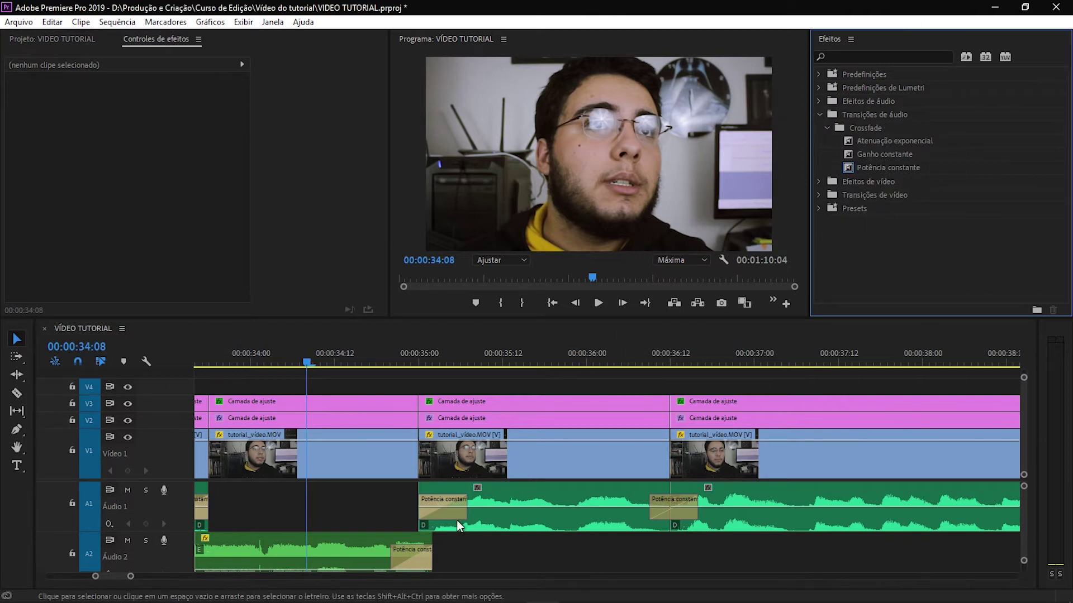
Step: Try the Potência constante crossfade on A1 audio, then browse the Efeitos de vídeo folder
left_click_drag(889, 165, 449, 490)
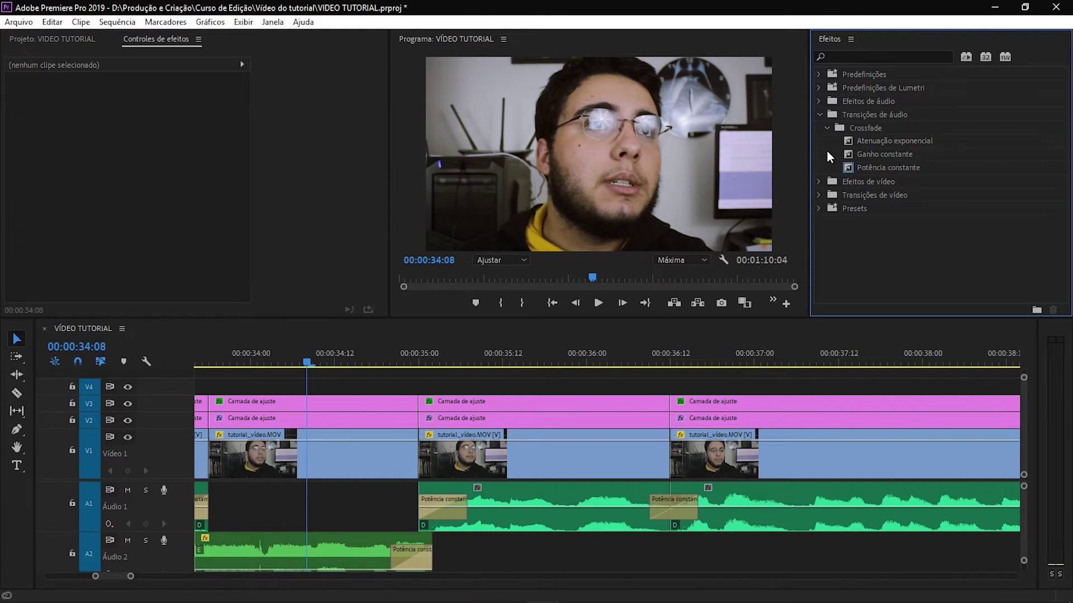
left_click(819, 115)
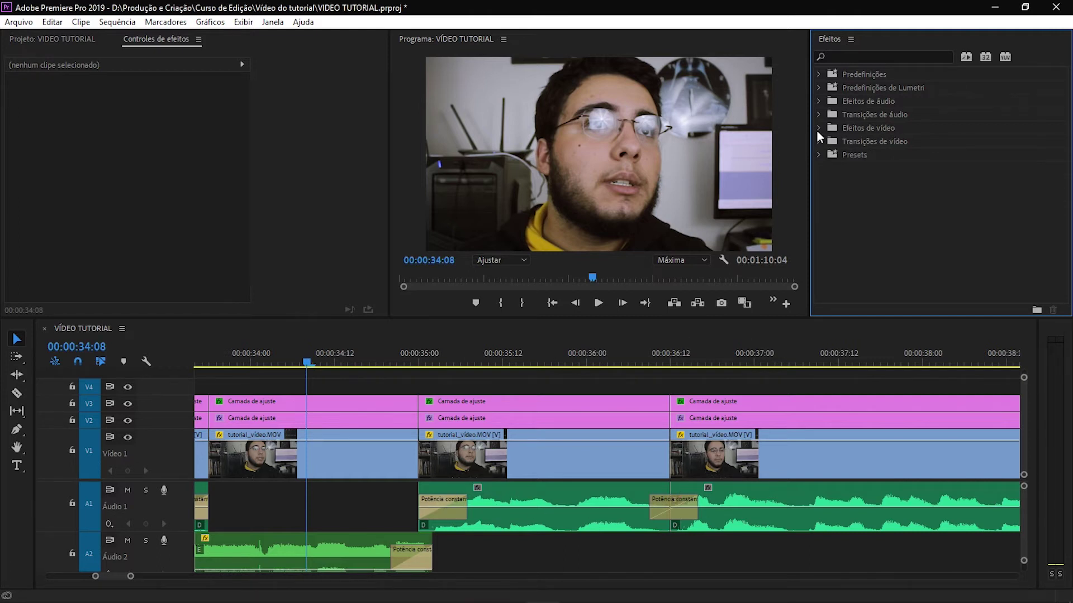
left_click(817, 129)
scroll(889, 236, "down", 2)
scroll(920, 210, "down", 2)
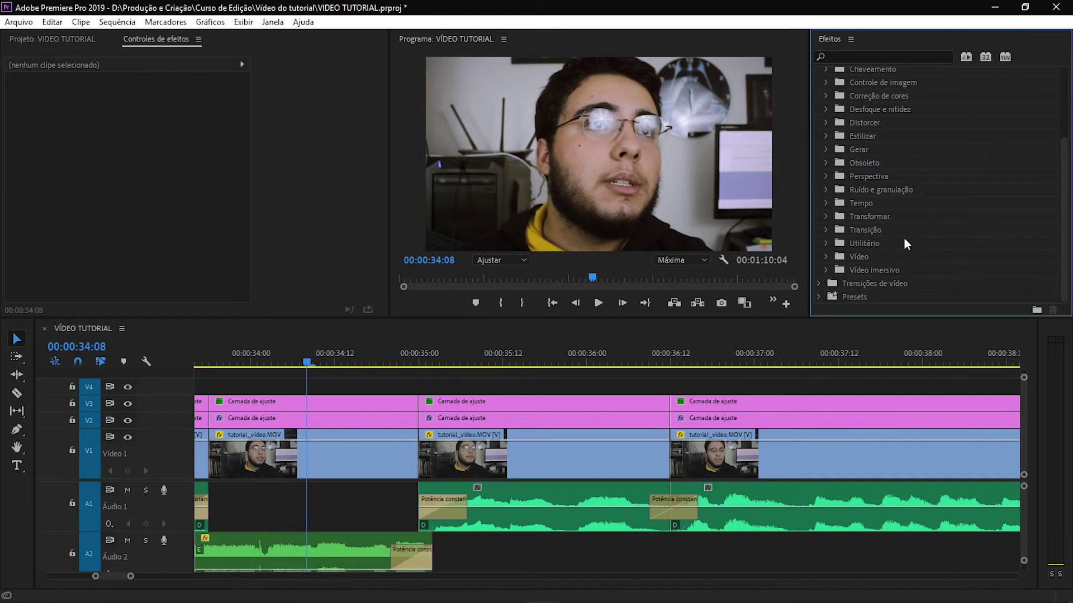
scroll(605, 440, "up", 2)
scroll(606, 440, "up", 2)
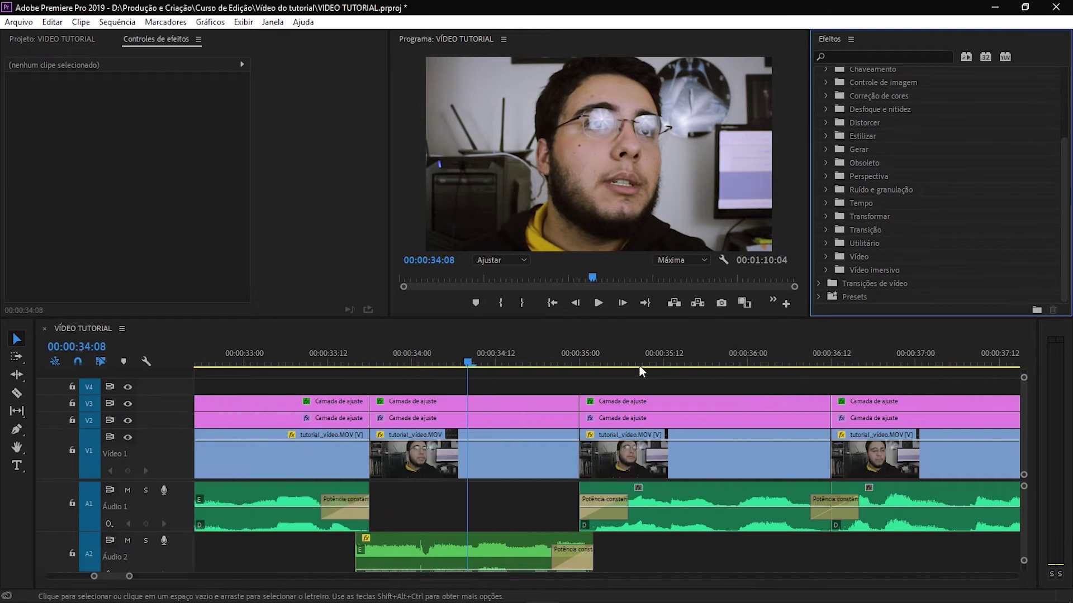
scroll(906, 166, "up", 1)
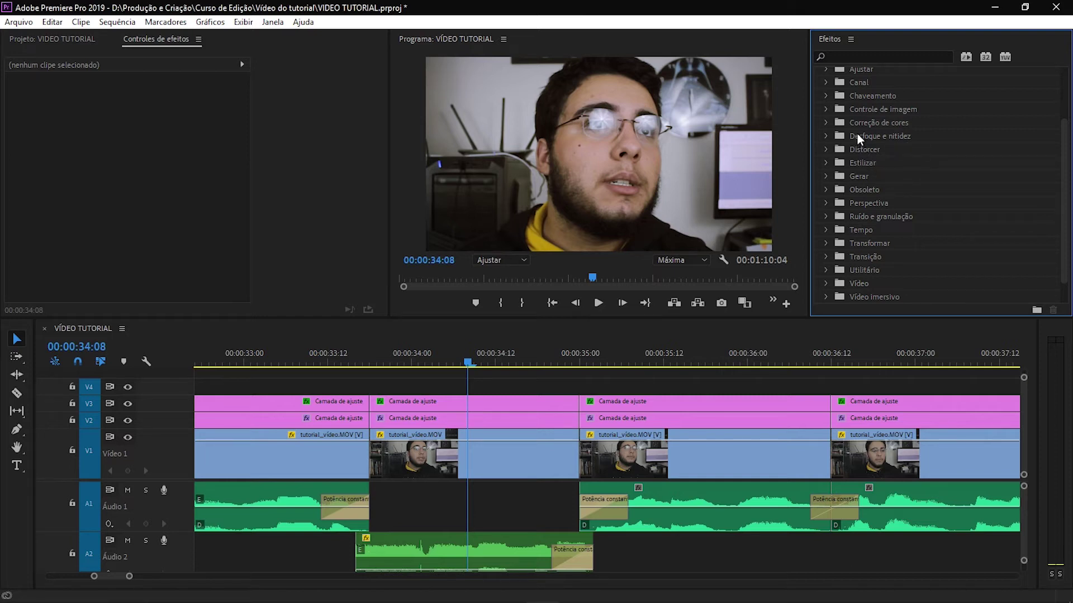
Step: Peek at Correção de cores, then expand Ruído e granulação
left_click(825, 123)
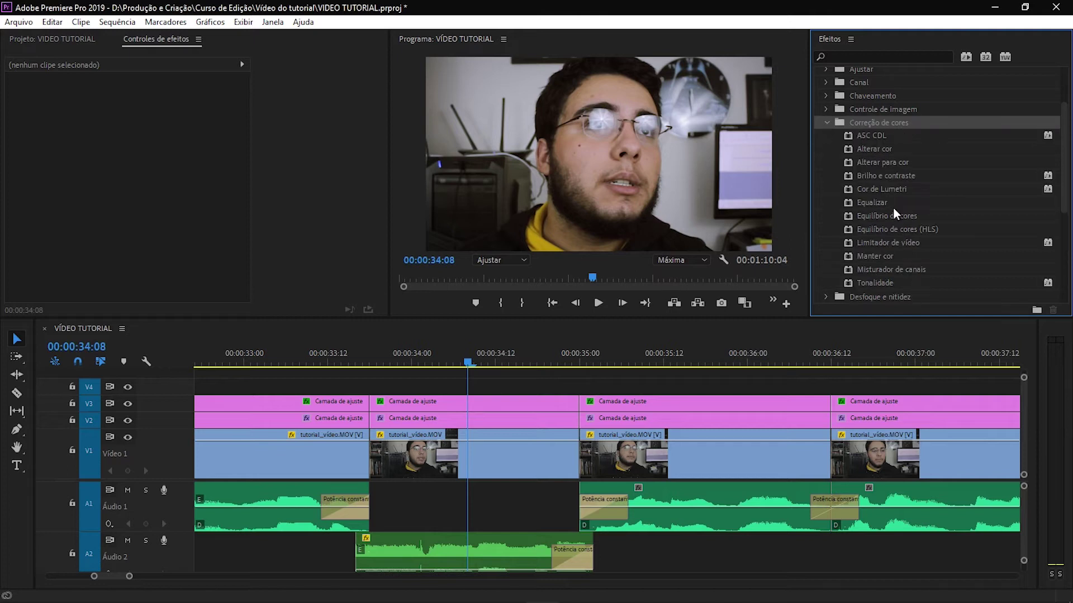
left_click(826, 123)
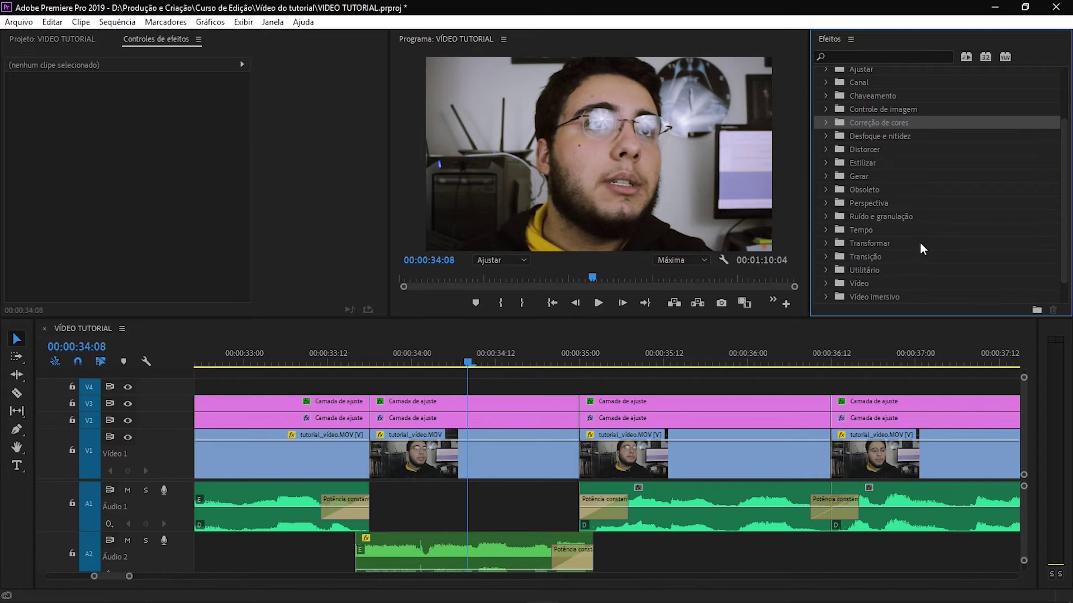
left_click(826, 217)
scroll(922, 227, "down", 1)
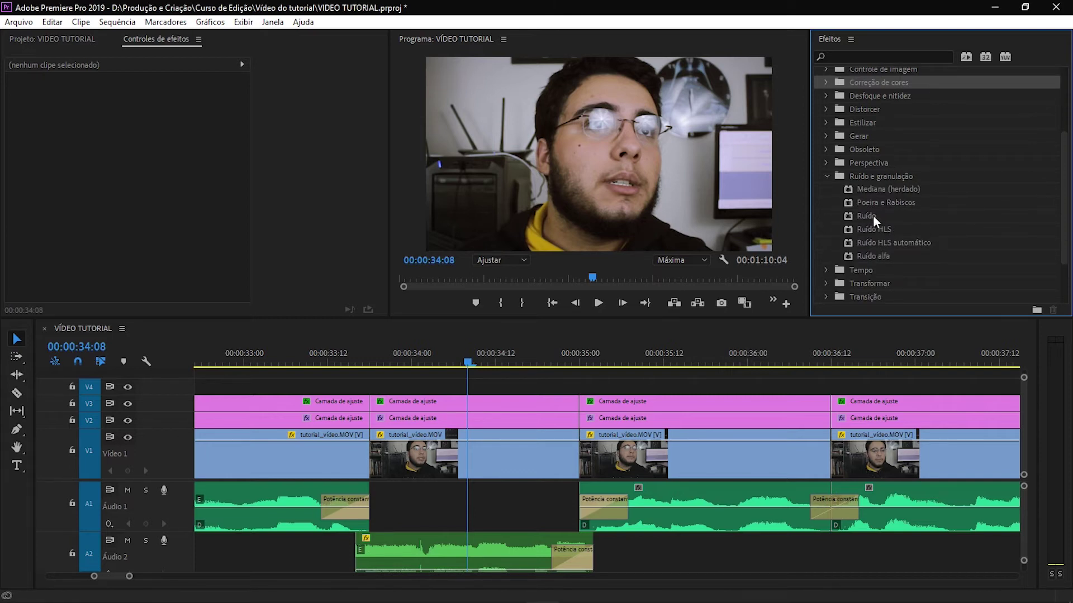
Step: Drop Poeira e Rabiscos onto the 34:00 V1 clip and tune Raio to 15, Limite 1,0
left_click_drag(876, 202, 484, 455)
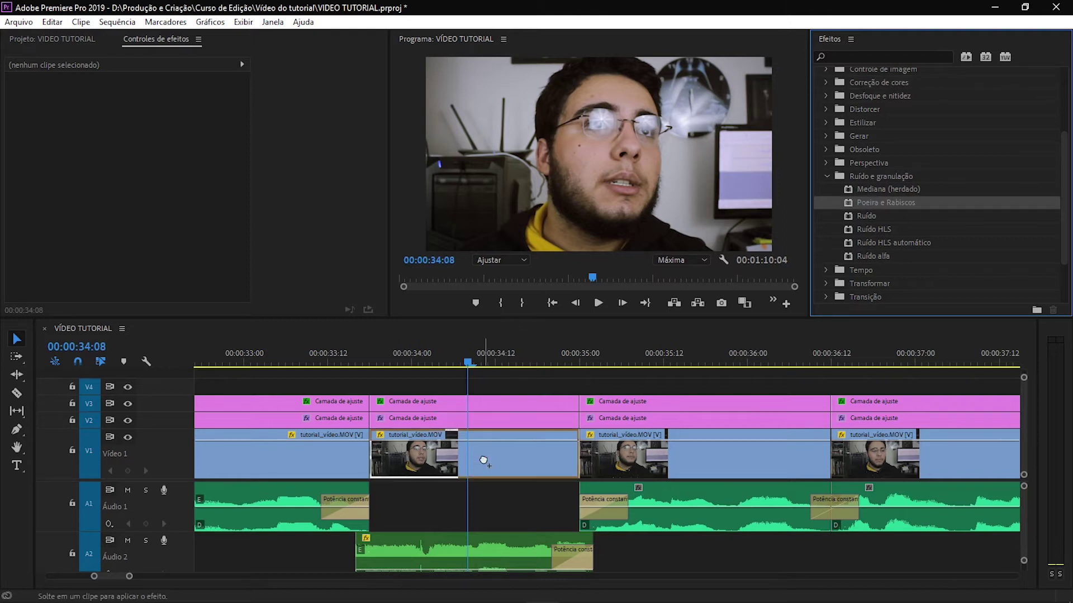
scroll(323, 216, "down", 1)
scroll(323, 216, "down", 1)
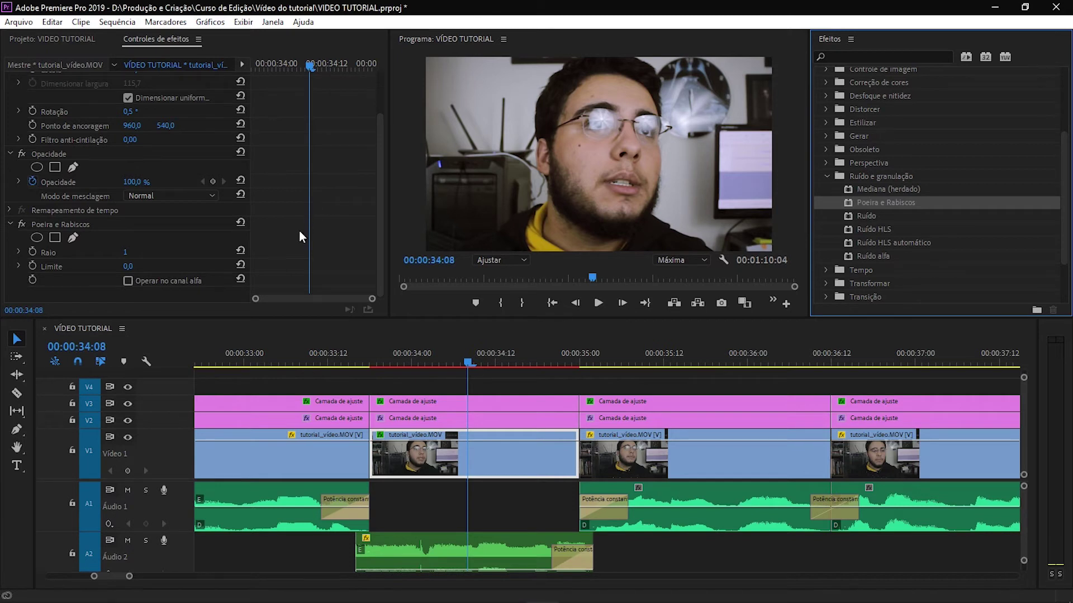
left_click_drag(125, 252, 159, 252)
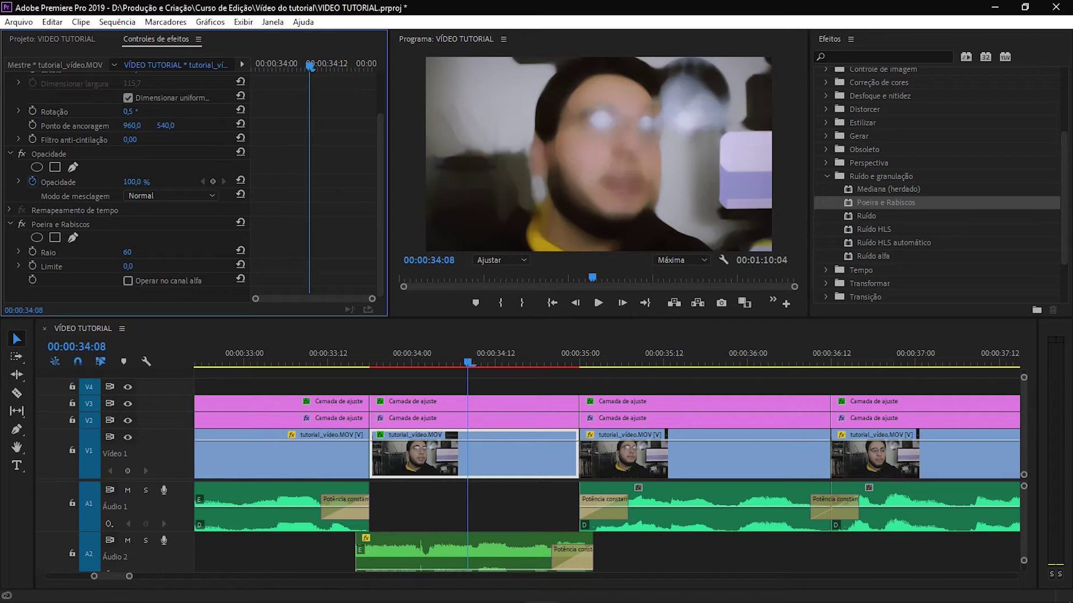
mouse_move(143, 254)
left_mouse_down()
mouse_move(131, 254)
mouse_move(140, 254)
mouse_move(132, 269)
mouse_move(120, 255)
mouse_move(129, 251)
left_mouse_up()
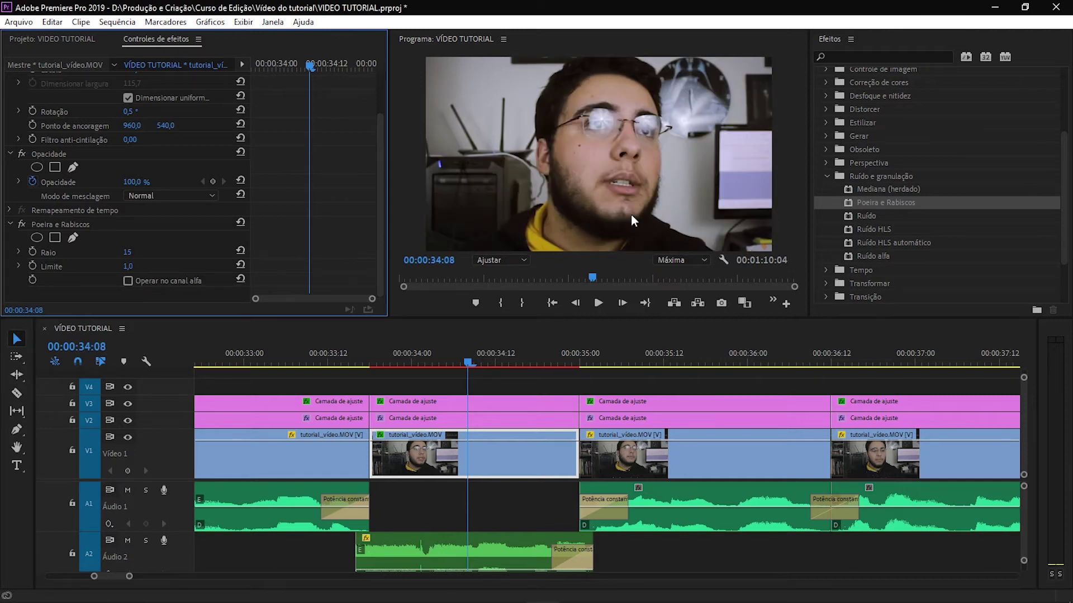
Step: Delete Poeira e Rabiscos from the clip and expand the Distorcer video effects folder
left_click(89, 225)
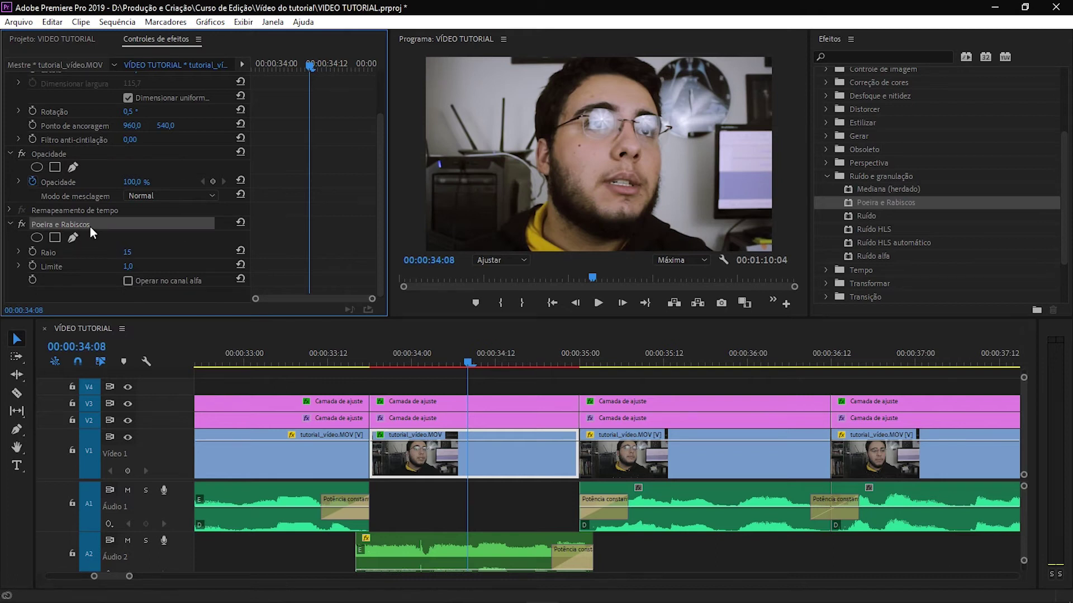
key("Delete")
left_click(827, 176)
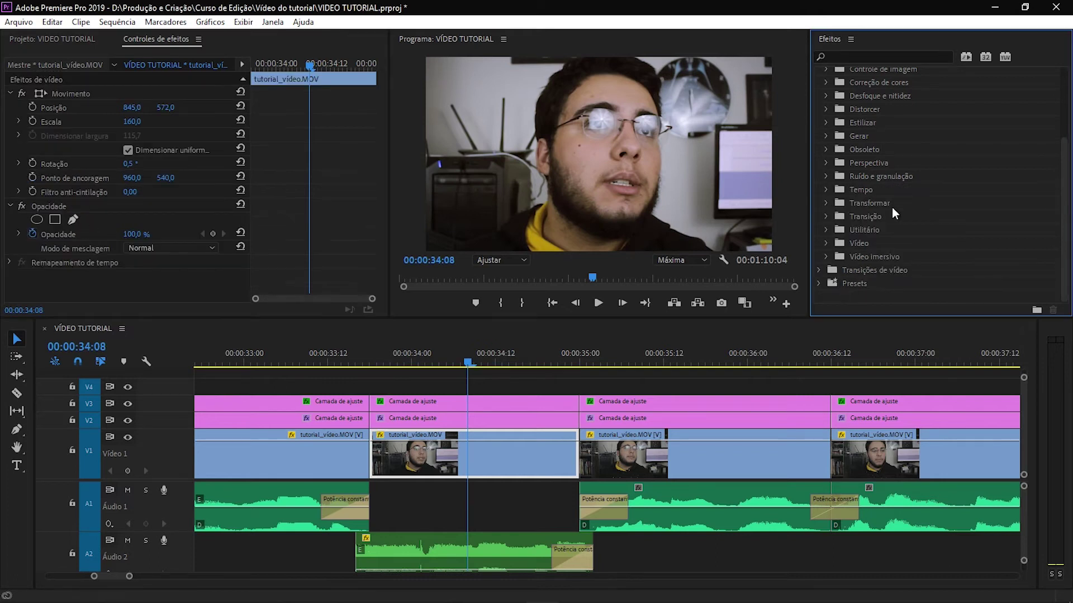
scroll(890, 207, "up", 2)
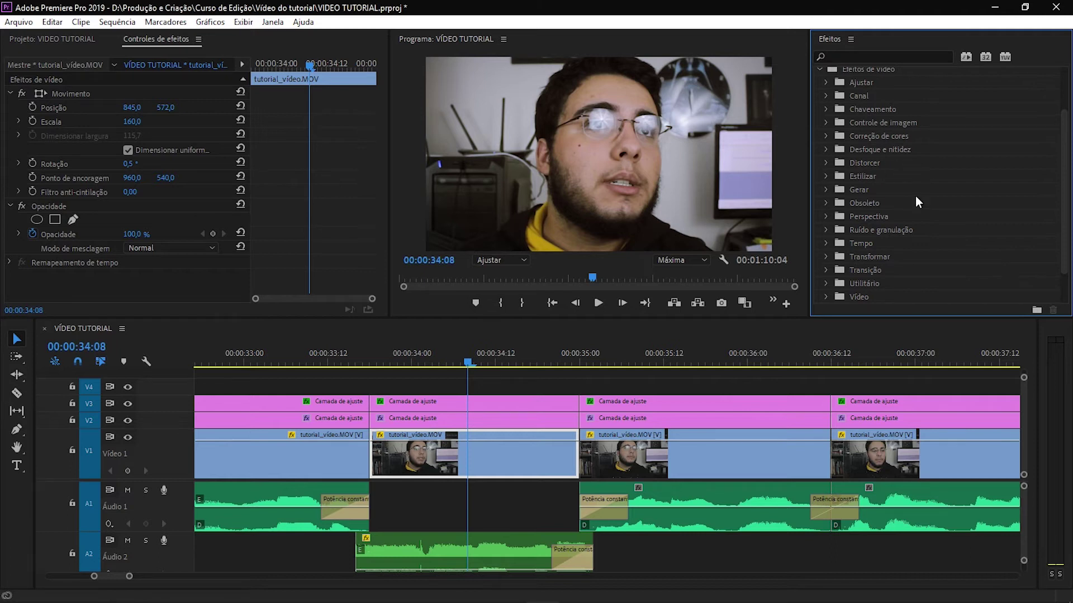
double_click(869, 162)
scroll(935, 168, "down", 1)
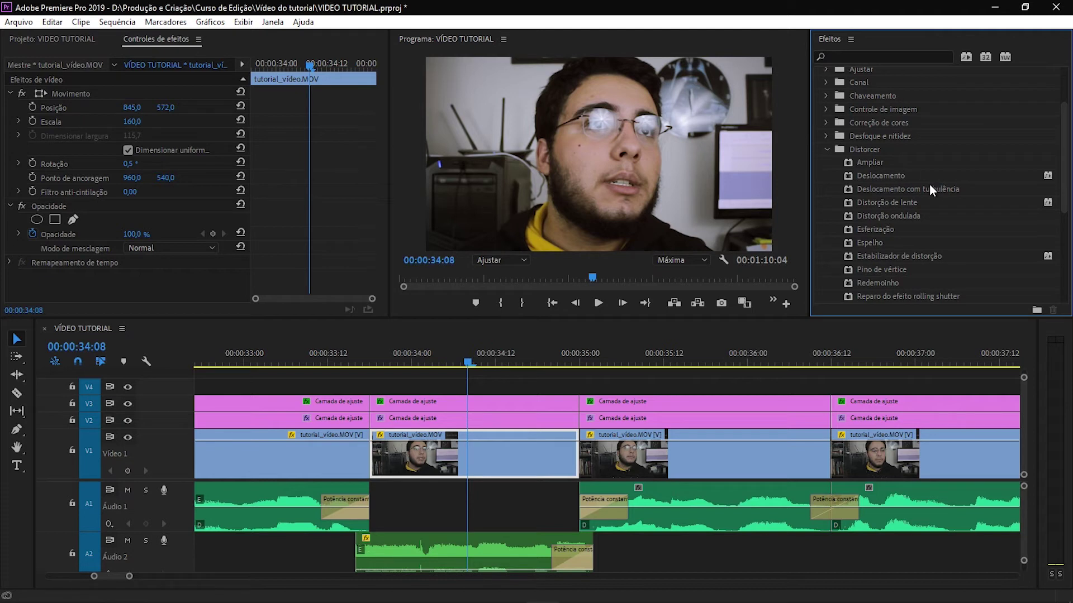
scroll(933, 213, "down", 2)
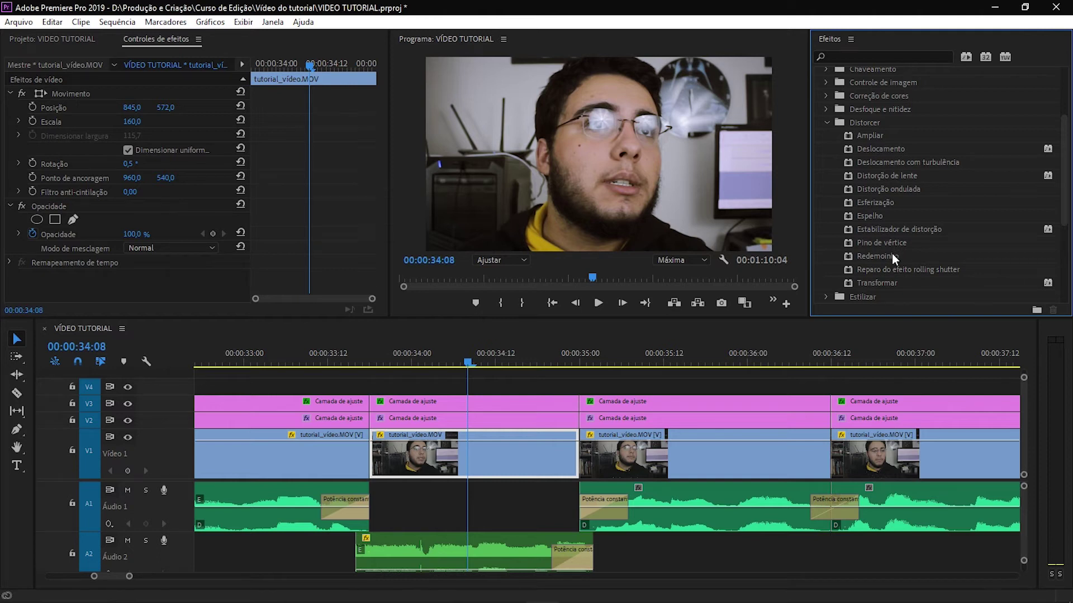
left_click_drag(892, 254, 472, 452)
scroll(319, 234, "down", 3)
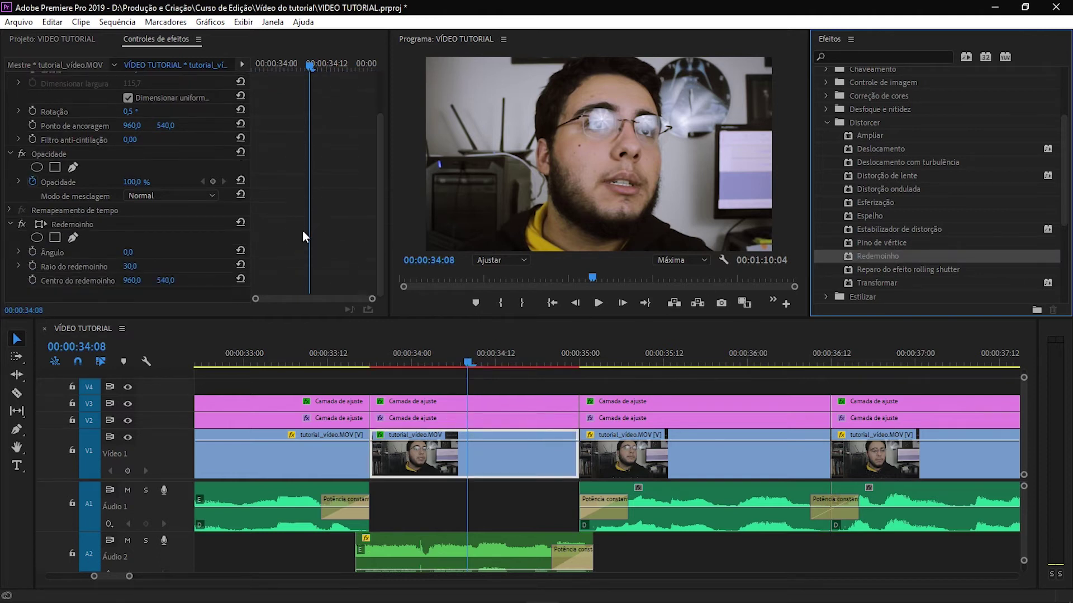
left_click(53, 252)
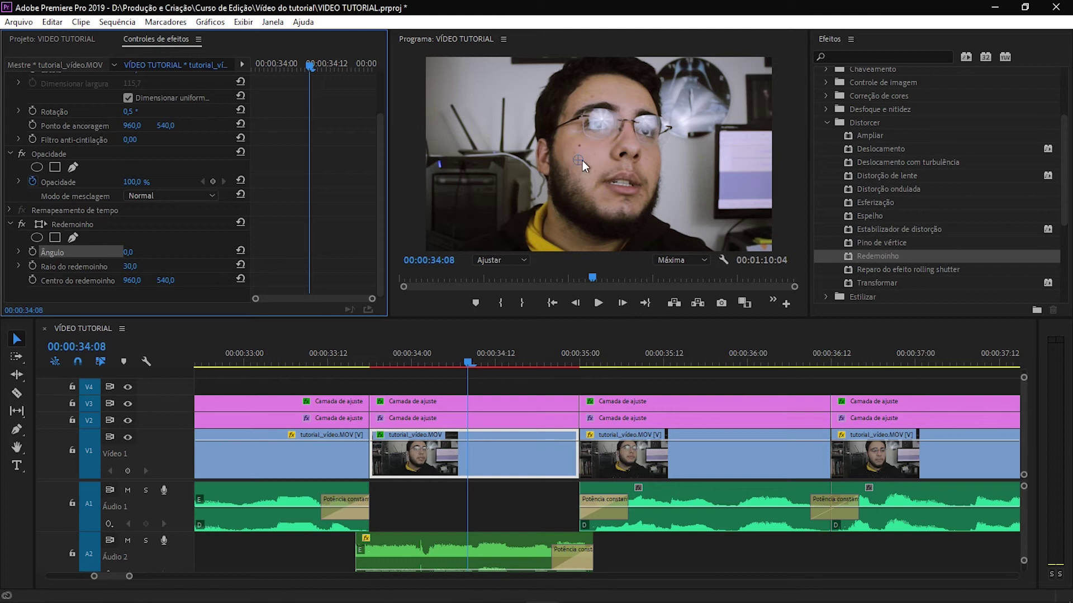
left_click_drag(578, 162, 626, 148)
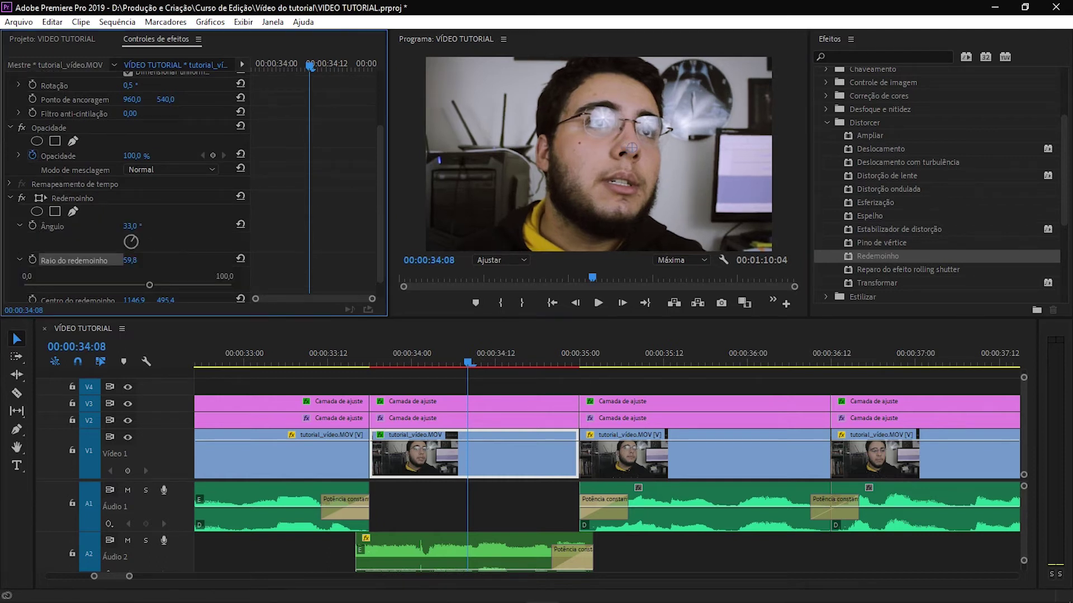
left_click_drag(129, 226, 134, 226)
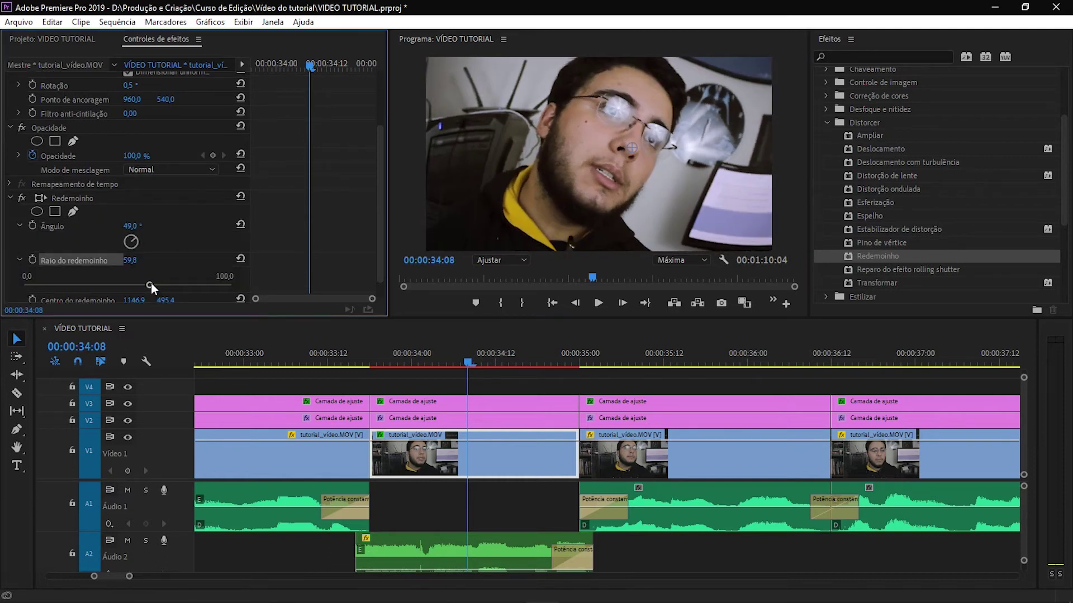
left_click_drag(149, 284, 66, 283)
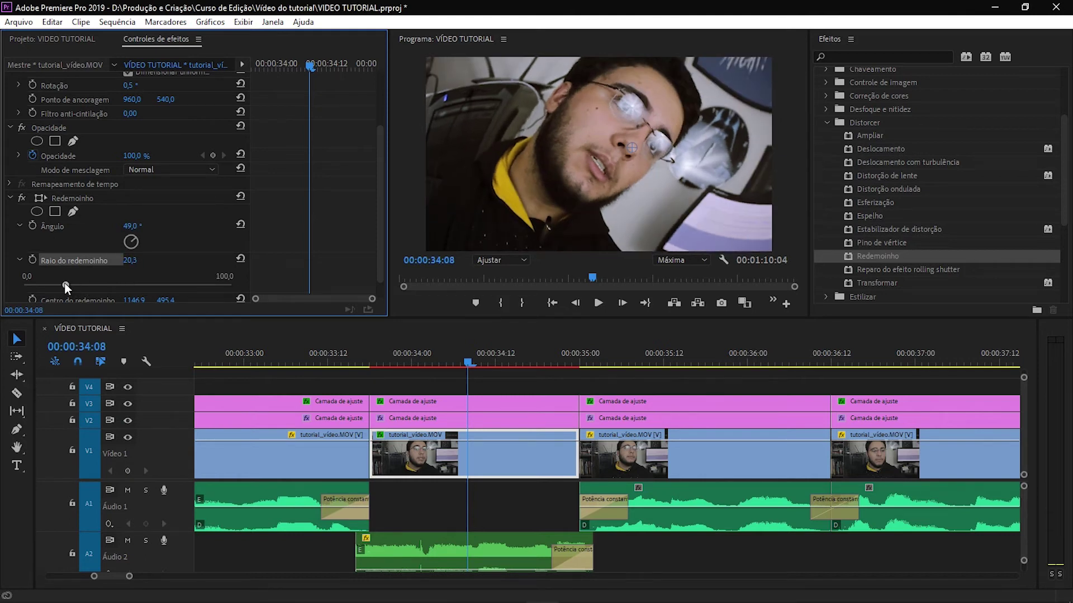
left_click_drag(135, 243, 133, 246)
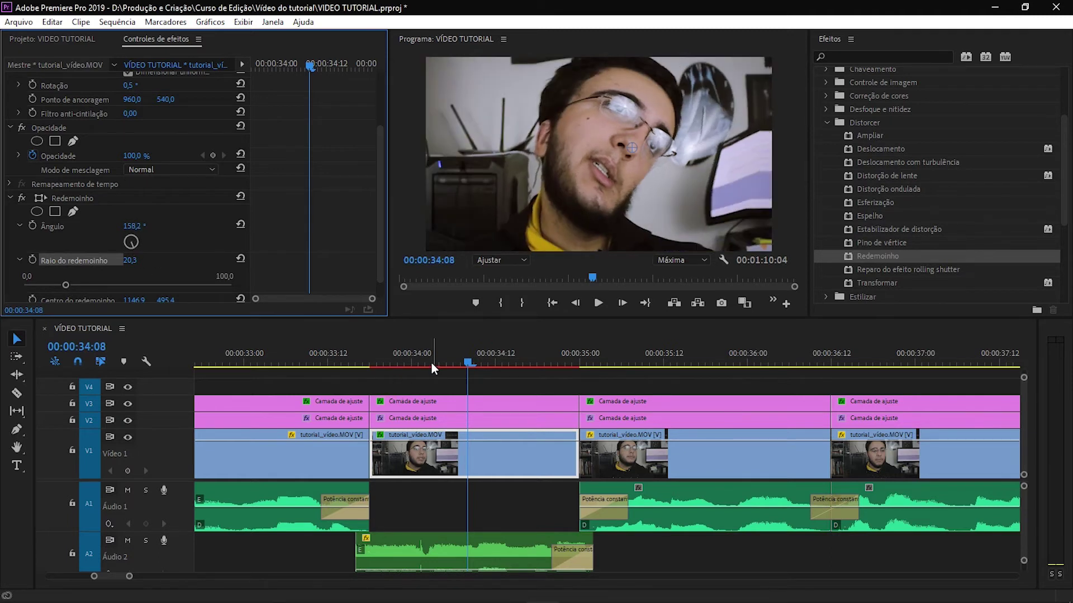
left_click_drag(431, 361, 460, 367)
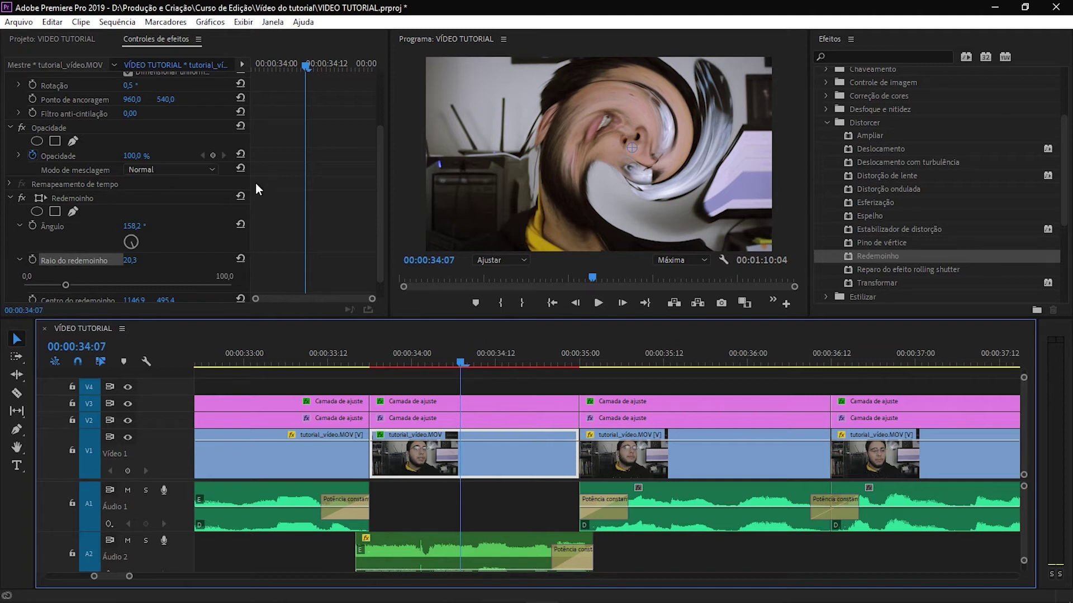
scroll(110, 221, "down", 1)
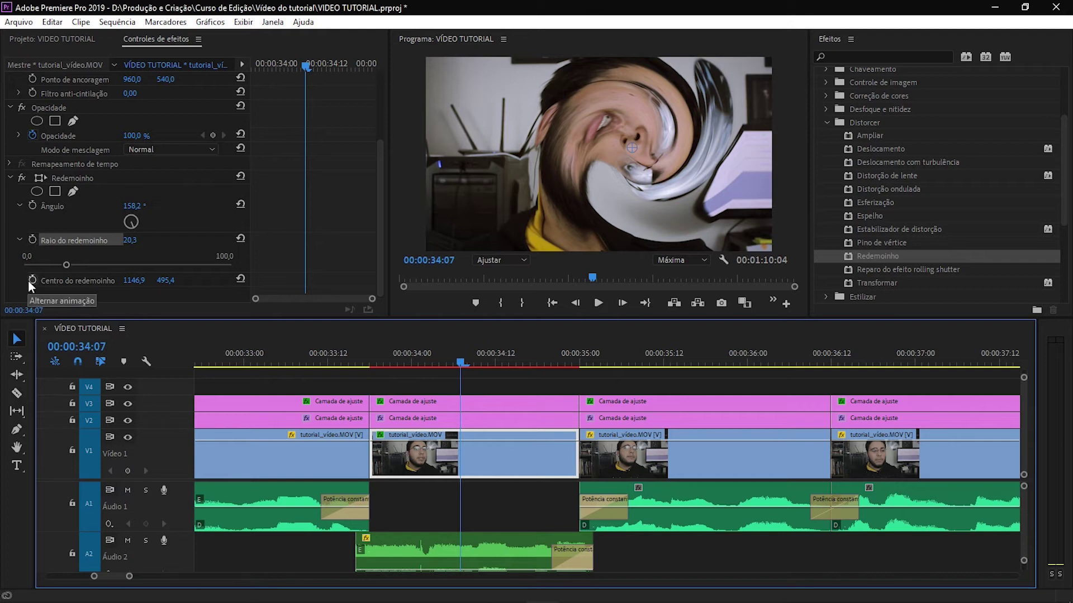
left_click(378, 360)
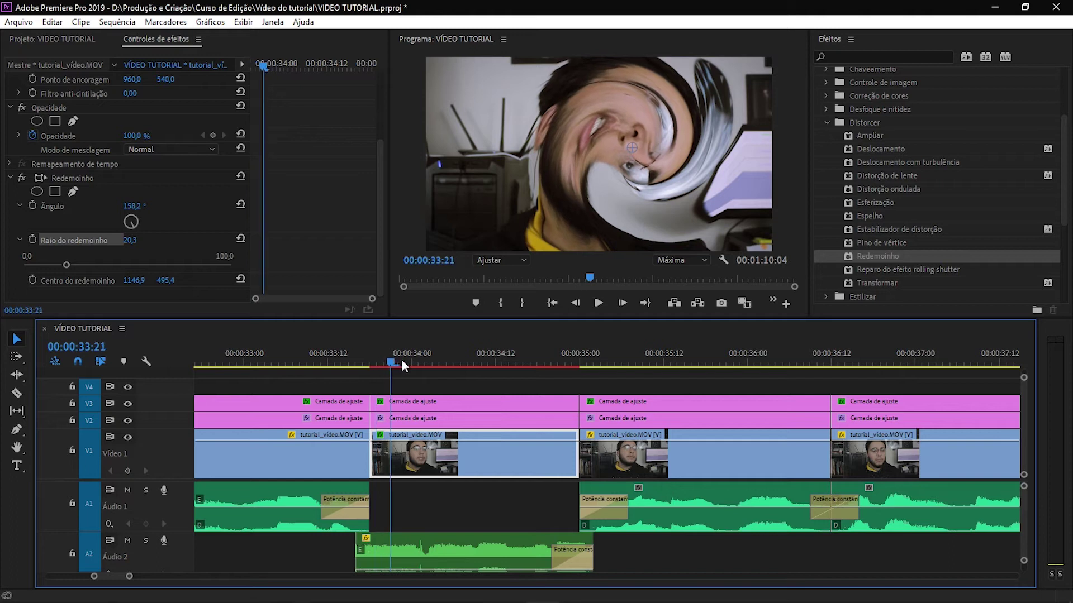
left_click_drag(378, 363, 524, 365)
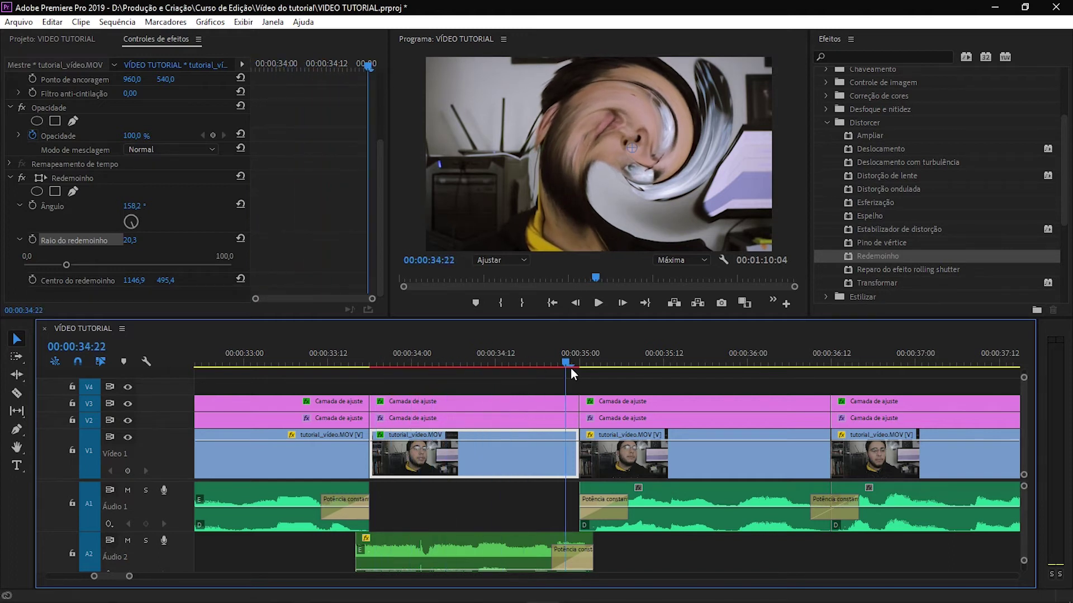
left_click(82, 177)
key("Delete")
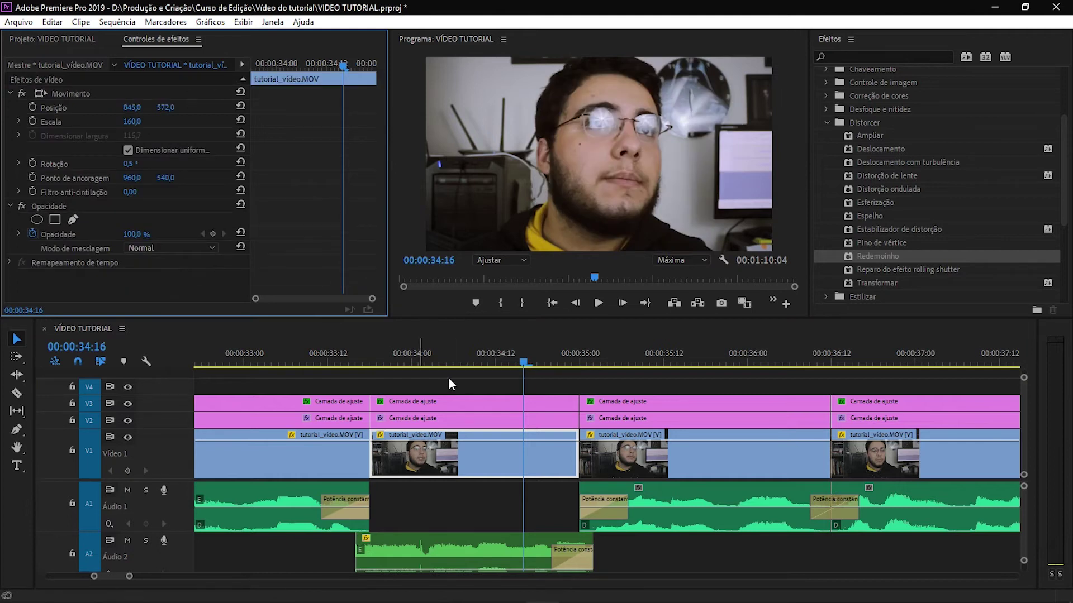
Step: Apply Distorção de lente to the V1 clip and adjust its Curvatura and Descentralização
left_click(450, 383)
key("Left")
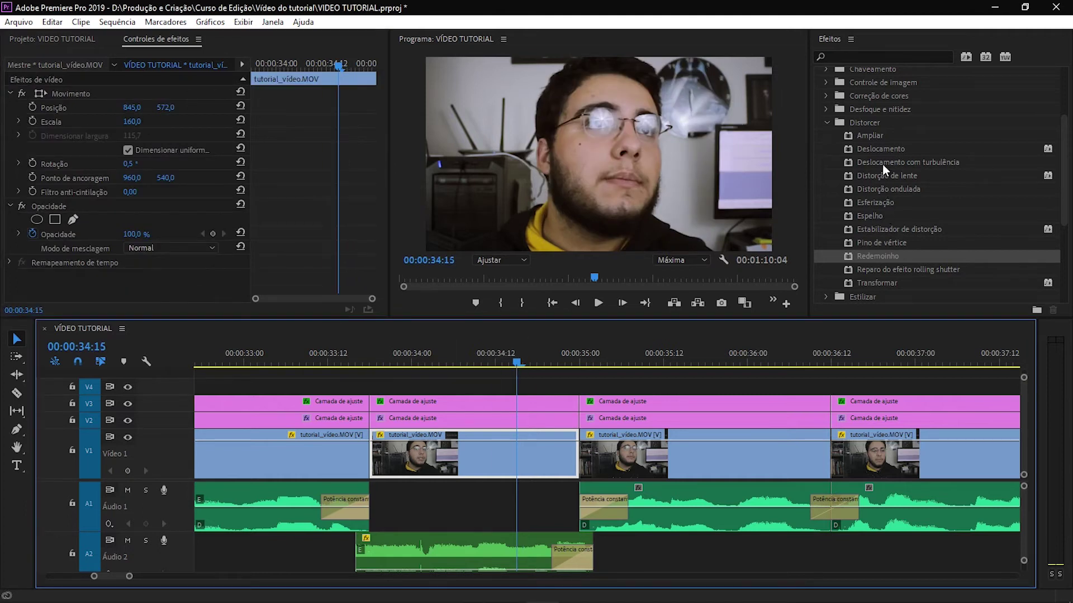
left_click_drag(891, 175, 469, 455)
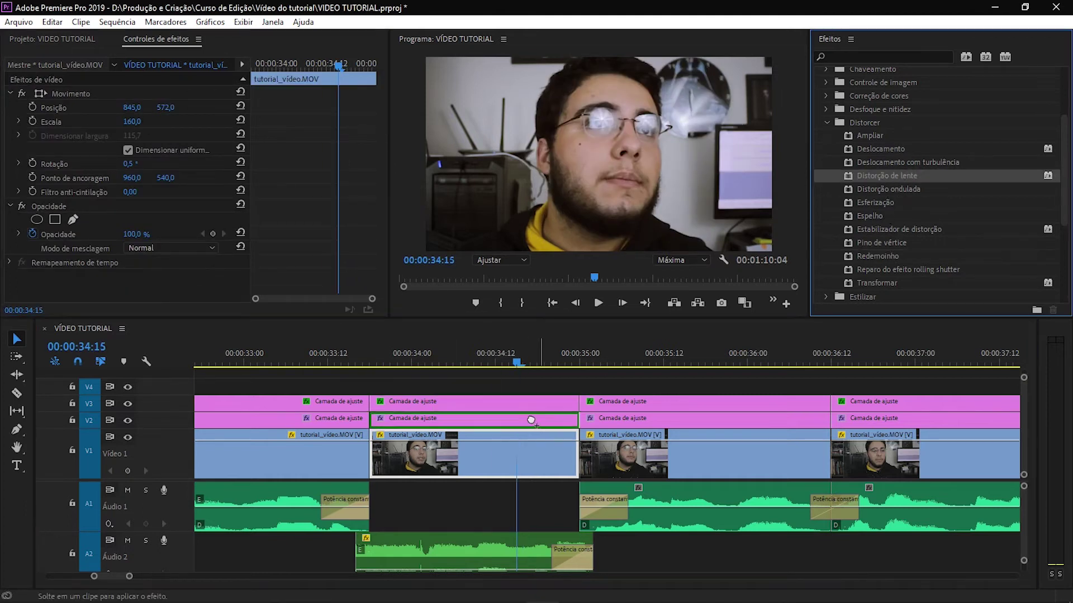
scroll(312, 260, "down", 4)
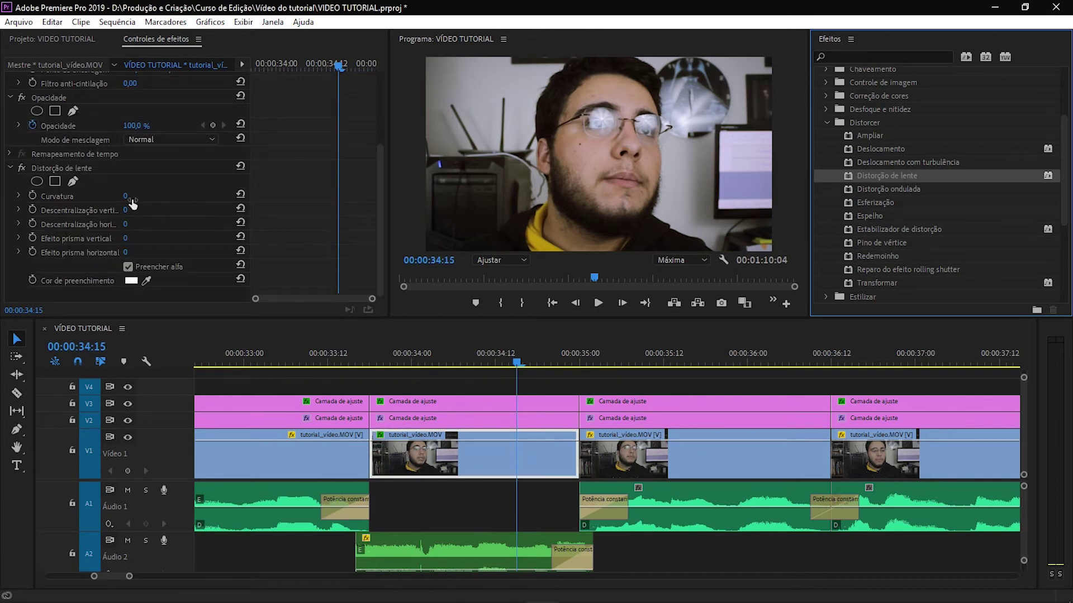
mouse_move(128, 196)
left_mouse_down()
mouse_move(184, 196)
mouse_move(154, 196)
left_mouse_up()
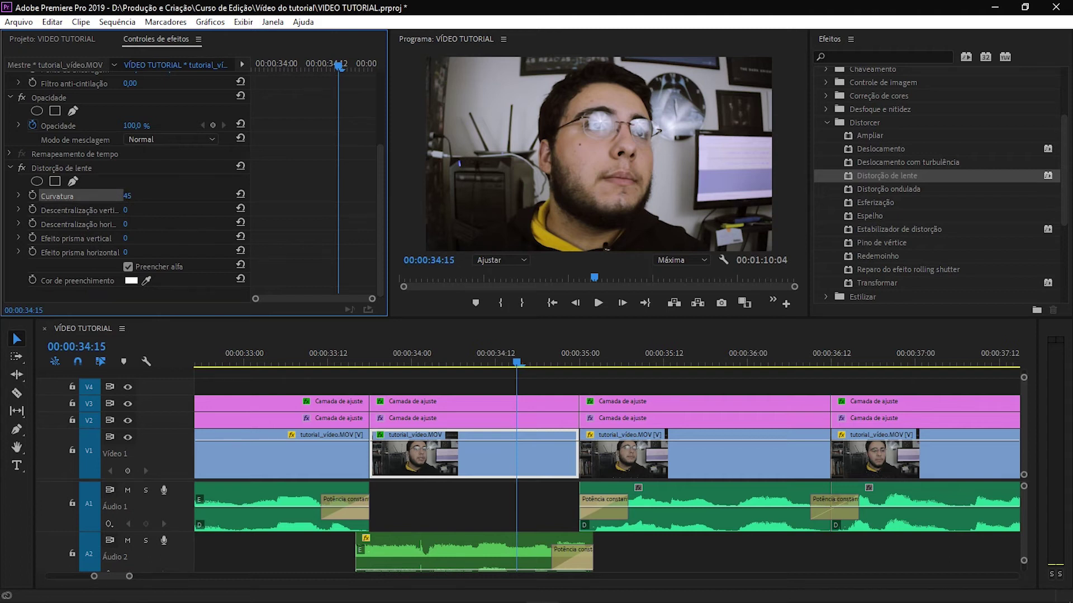
mouse_move(128, 196)
left_mouse_down()
mouse_move(134, 210)
mouse_move(103, 210)
left_mouse_up()
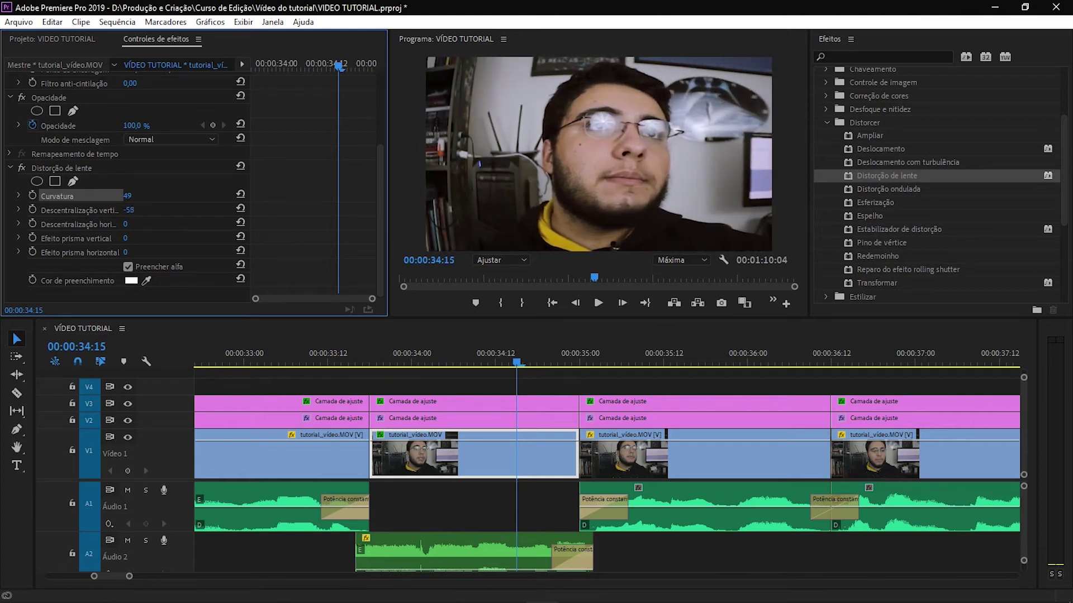
mouse_move(102, 210)
left_mouse_down()
mouse_move(125, 210)
mouse_move(134, 224)
mouse_move(92, 239)
mouse_move(144, 209)
mouse_move(139, 195)
mouse_move(115, 210)
left_mouse_up()
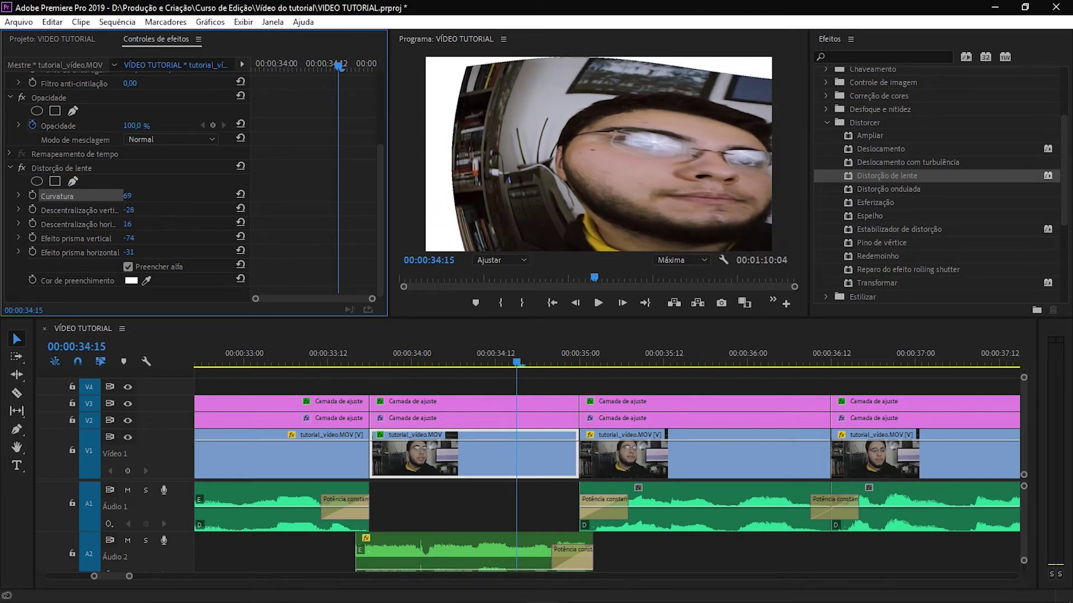
Step: Delete Distorção de lente, collapse Distorcer, and expand the Perspectiva effects
left_click(85, 166)
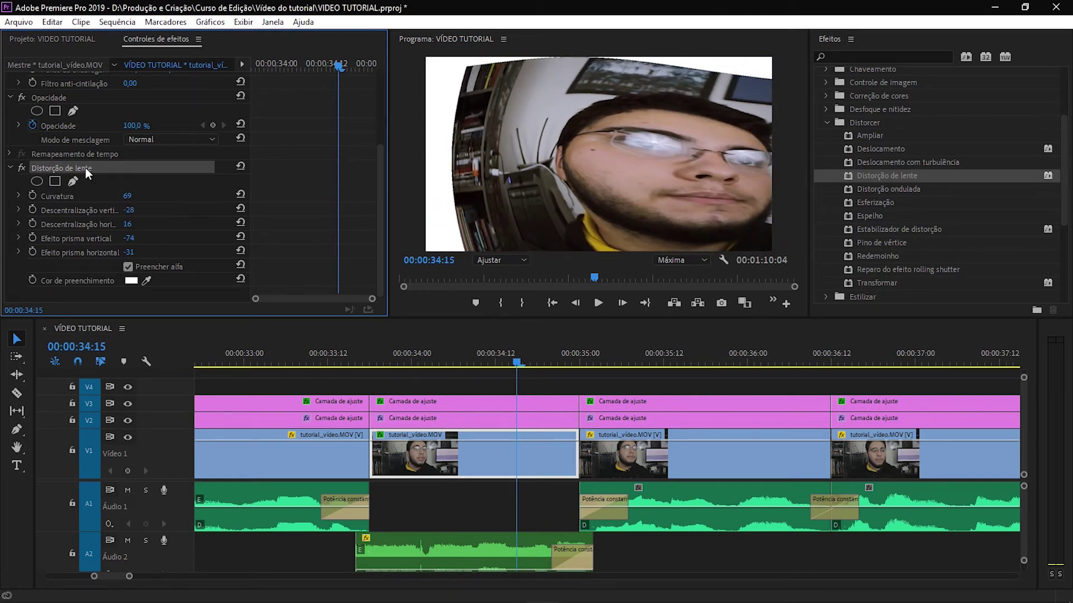
key("Delete")
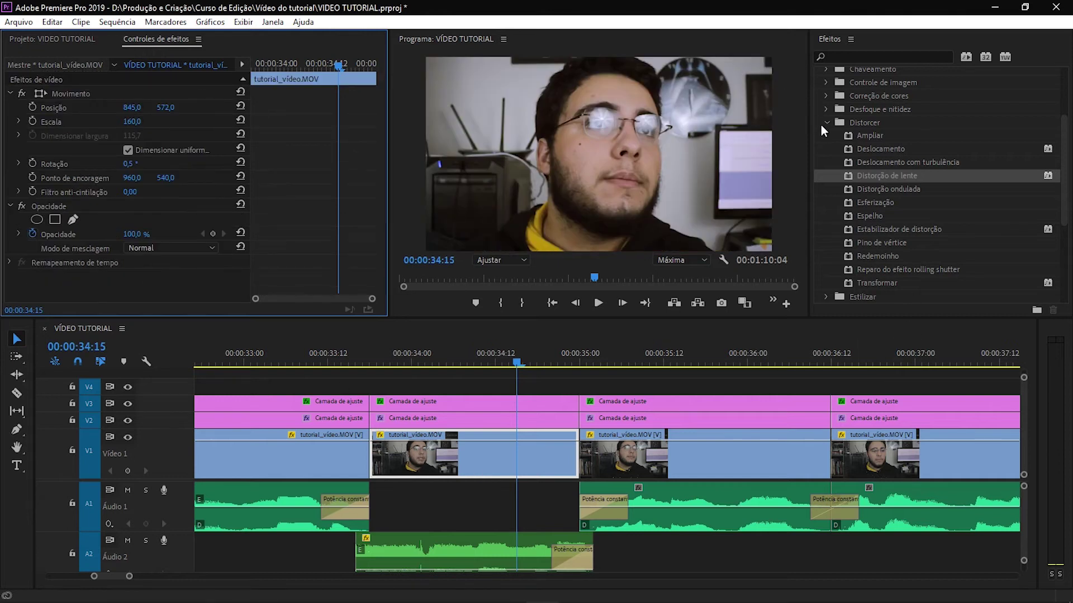
left_click(823, 124)
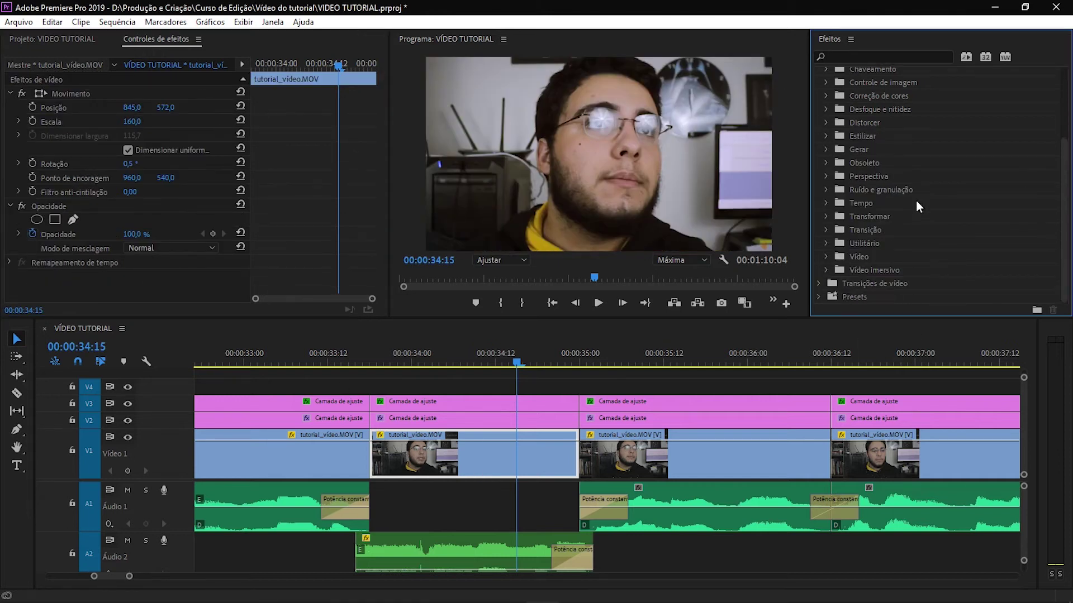
left_click(827, 178)
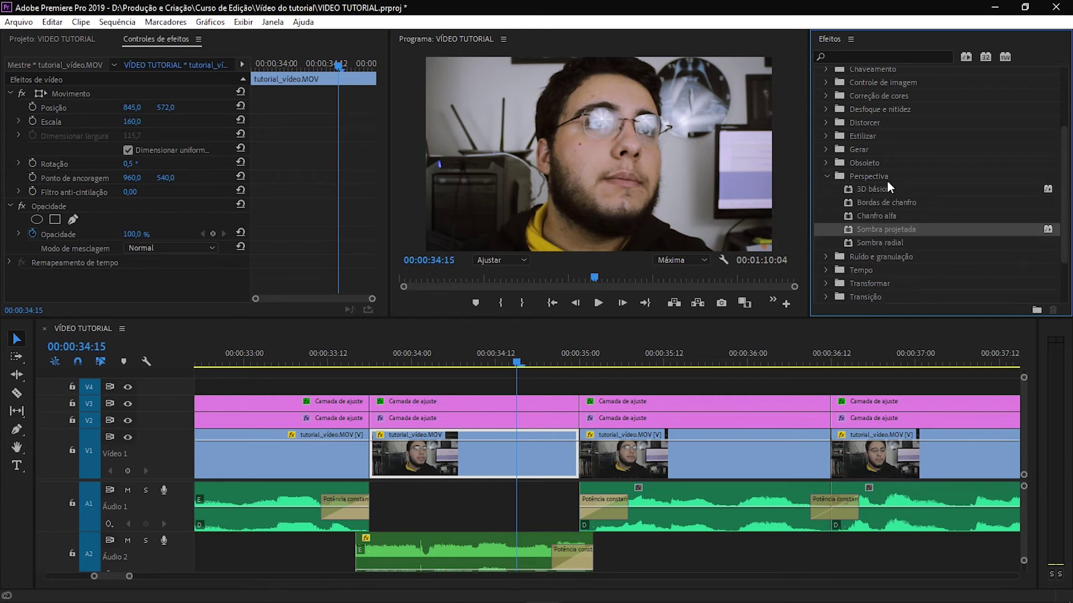
Step: Apply 3D básico to the V1 clip with 49° rotation, 0,0° tilt and distance 130
left_click_drag(872, 189, 461, 463)
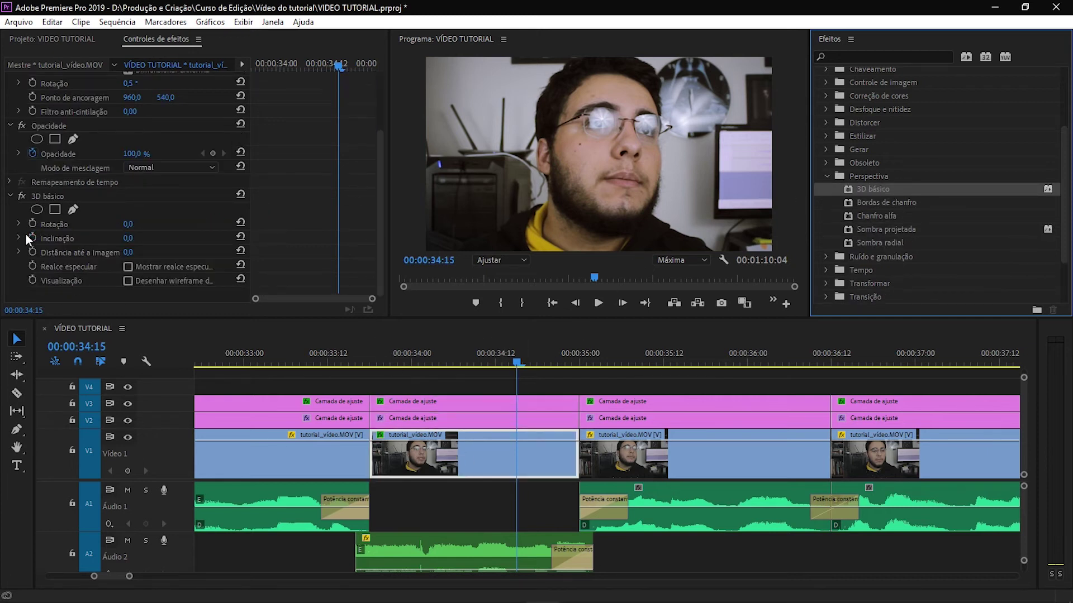
left_click(50, 241)
mouse_move(128, 224)
left_mouse_down()
mouse_move(114, 224)
mouse_move(147, 224)
left_mouse_up()
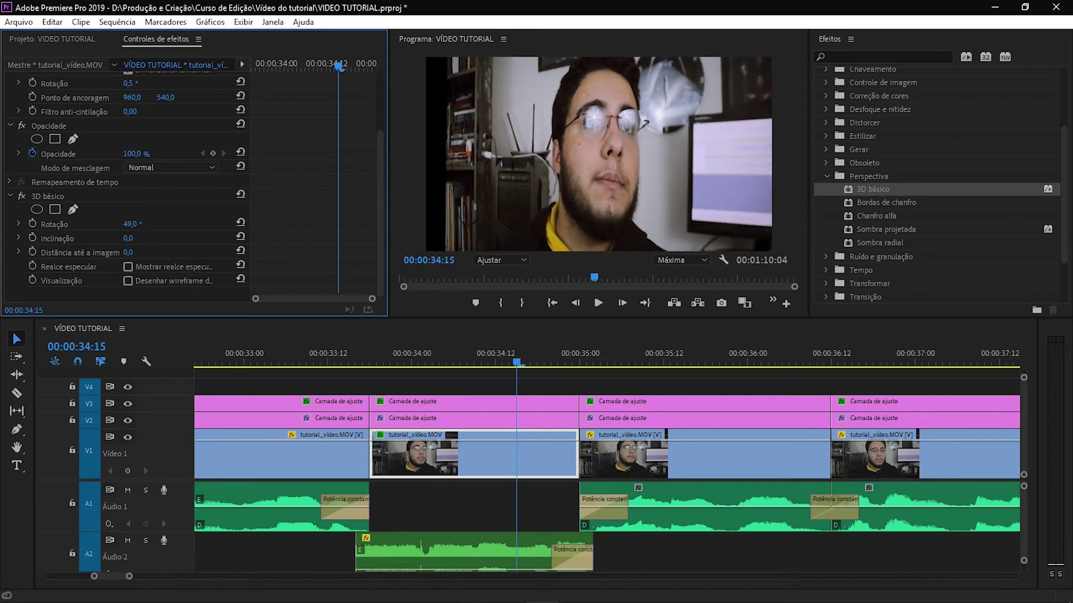
left_click(71, 237)
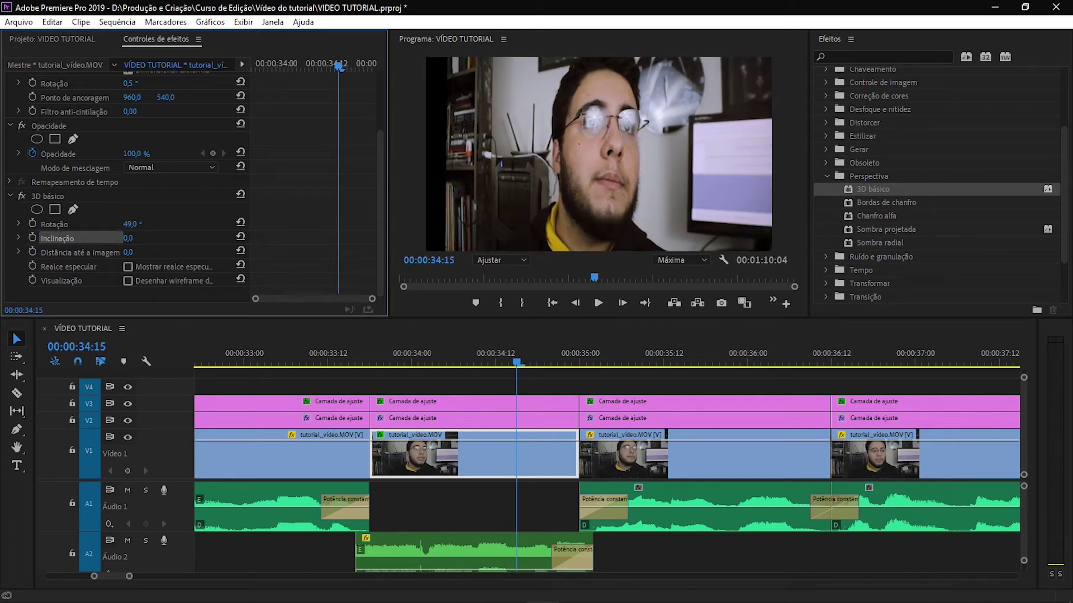
left_click_drag(129, 237, 125, 238)
left_click_drag(130, 254, 203, 254)
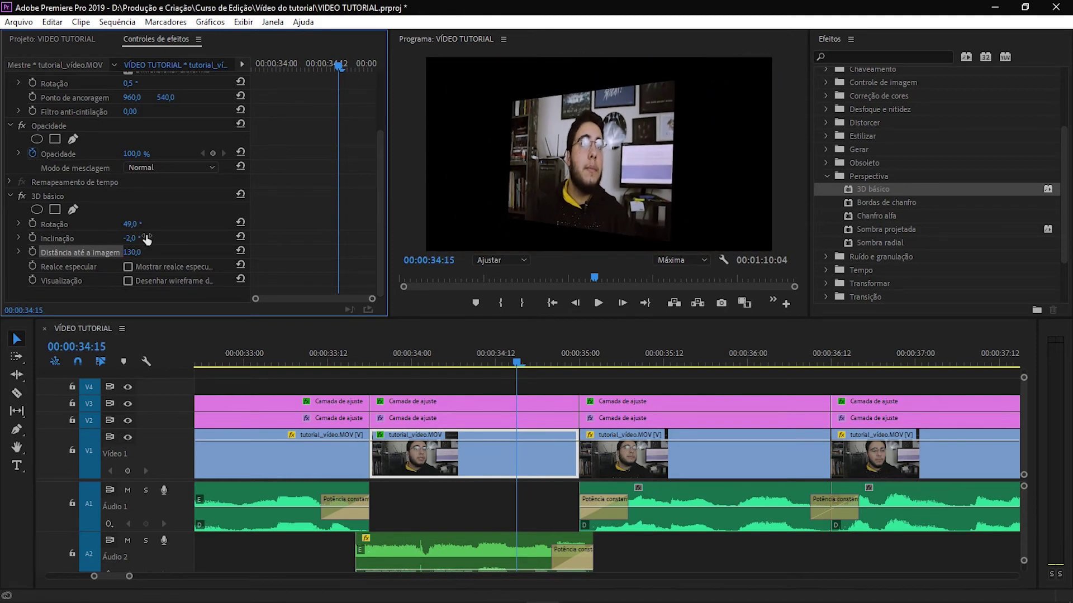
key("Return")
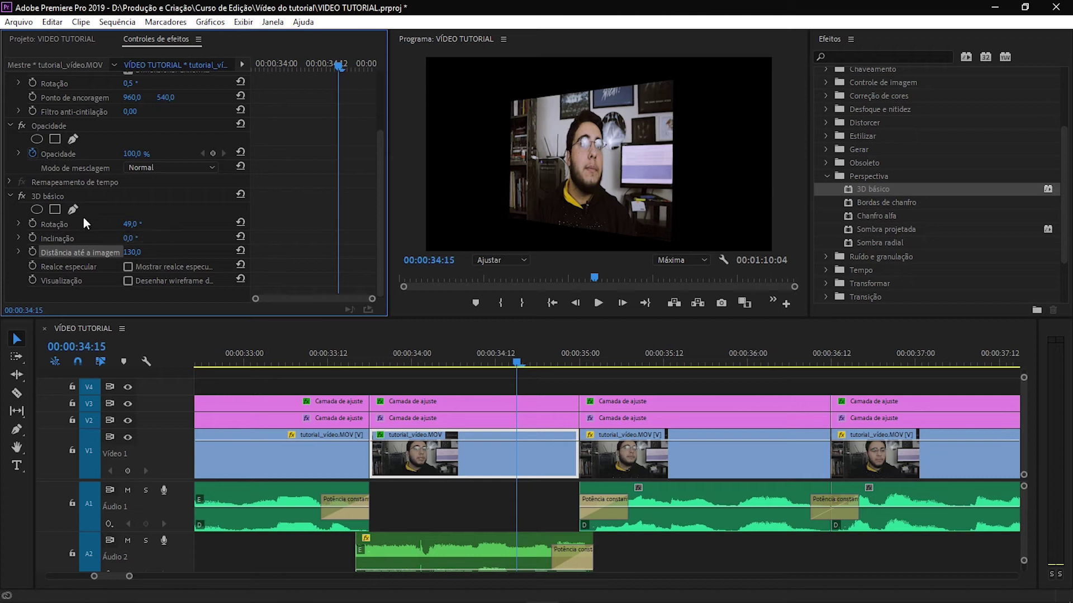
Step: Slide the clip right via Position, then delete the 3D básico effect
scroll(83, 218, "up", 3)
left_click_drag(133, 107, 386, 107)
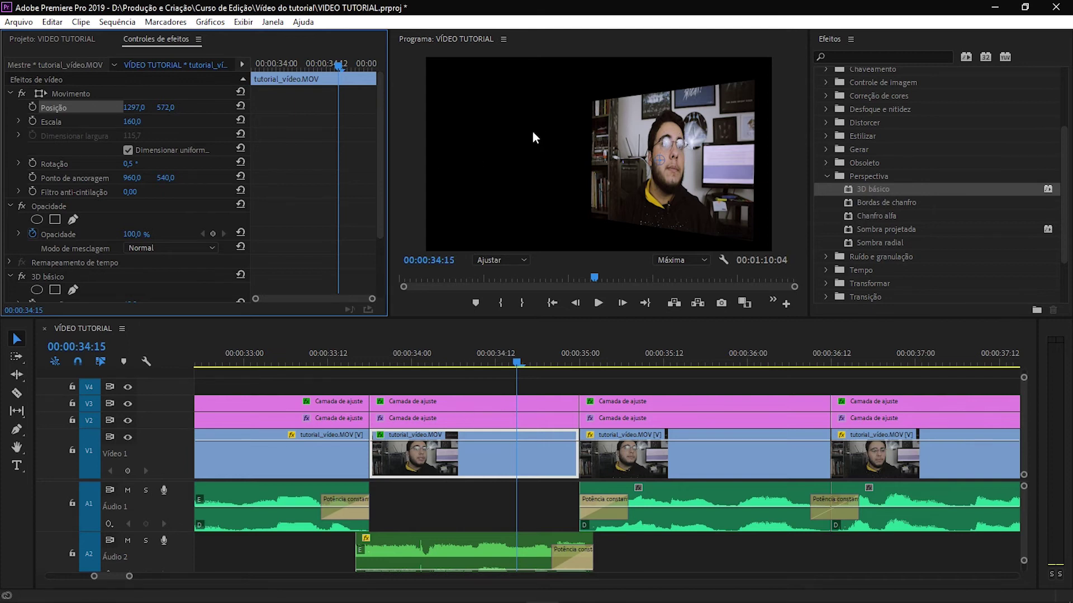
scroll(112, 234, "down", 3)
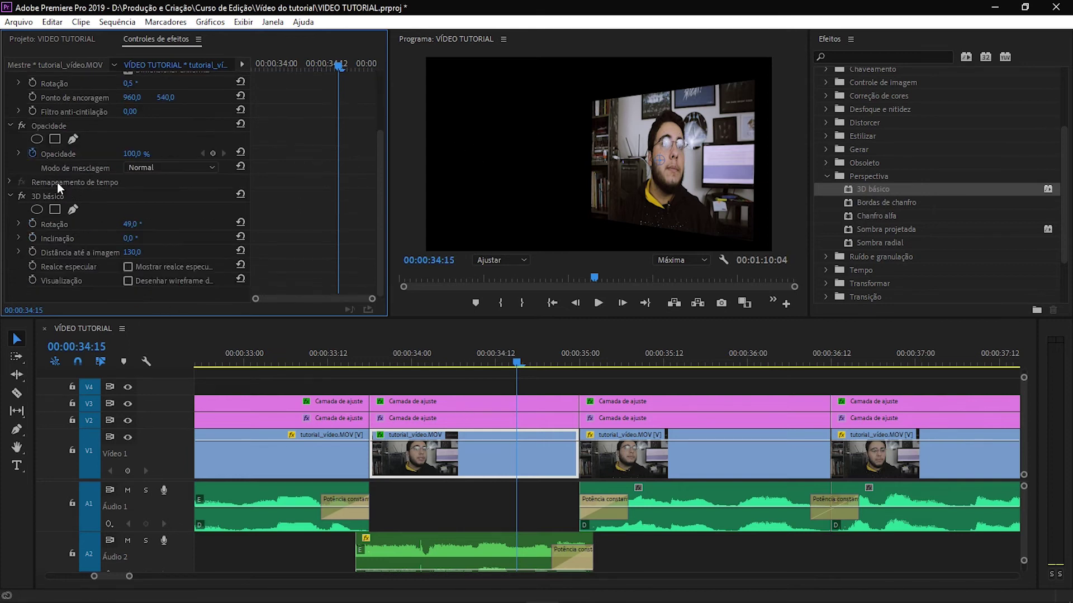
left_click(58, 197)
key("Delete")
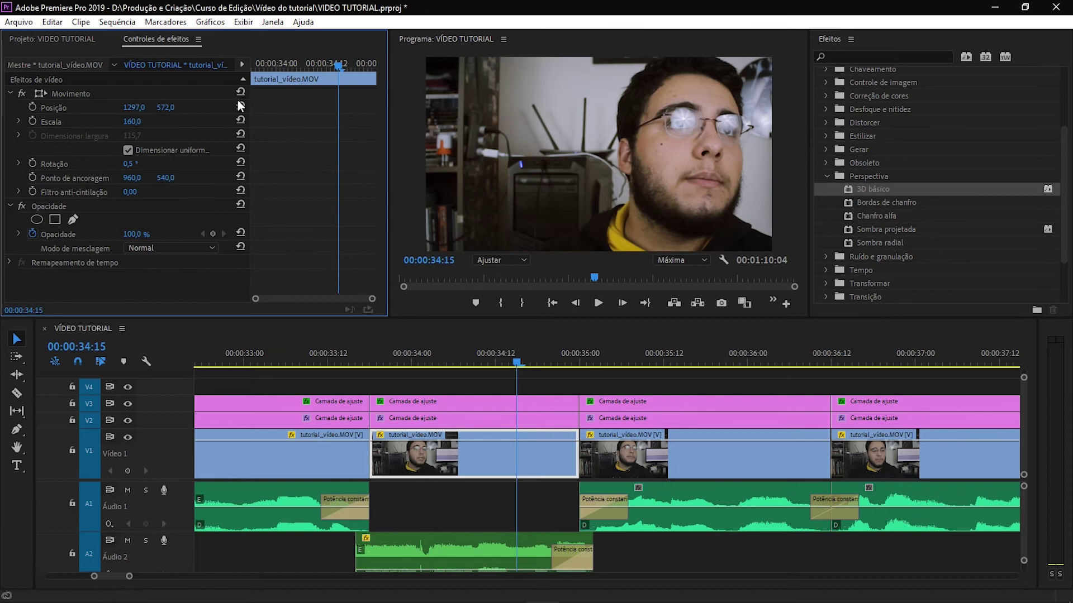
Step: Reset the clip's Position, return the playhead to 34:09, and expand Transições de vídeo
left_click(240, 106)
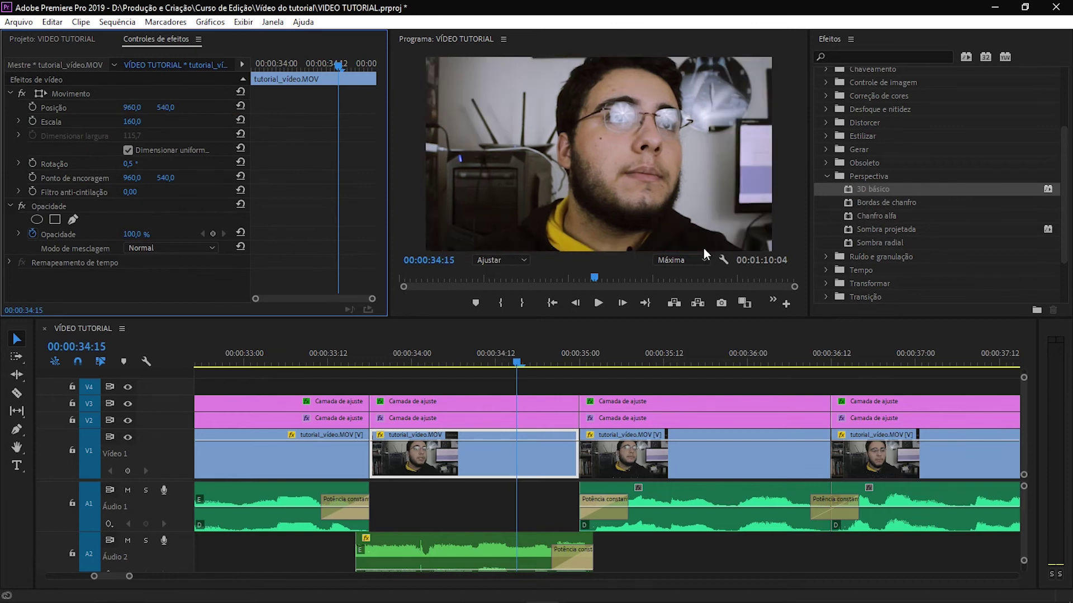
left_click(826, 176)
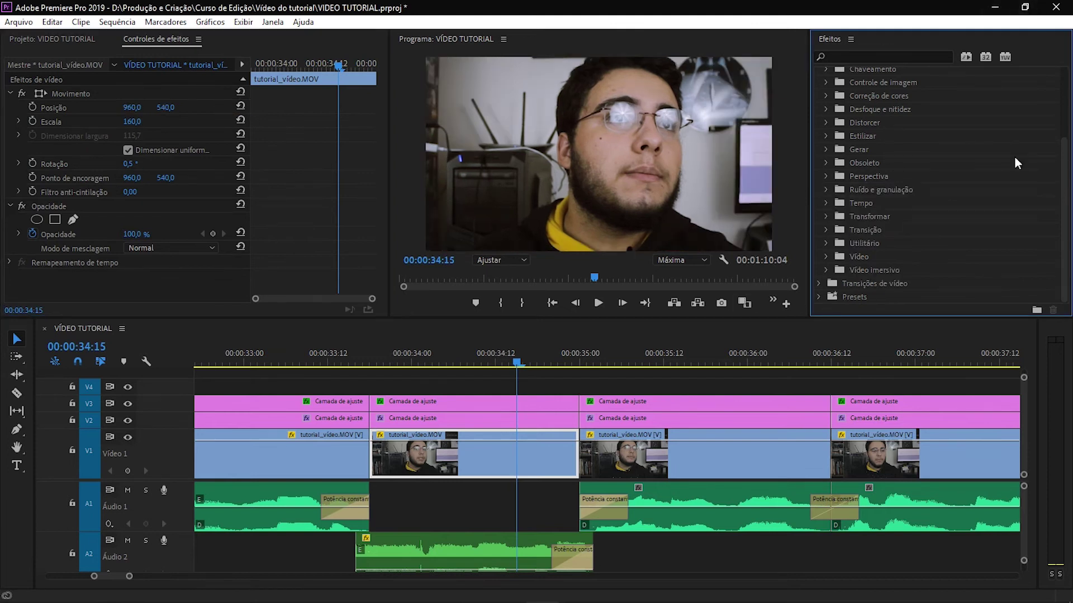
scroll(897, 245, "up", 2)
scroll(877, 206, "up", 2)
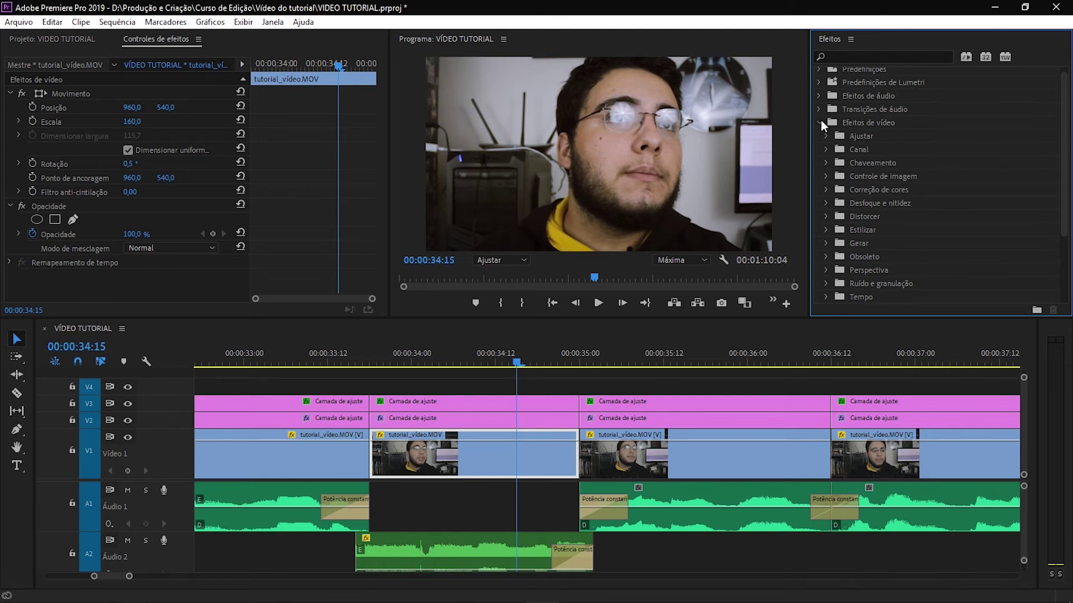
left_click(475, 360)
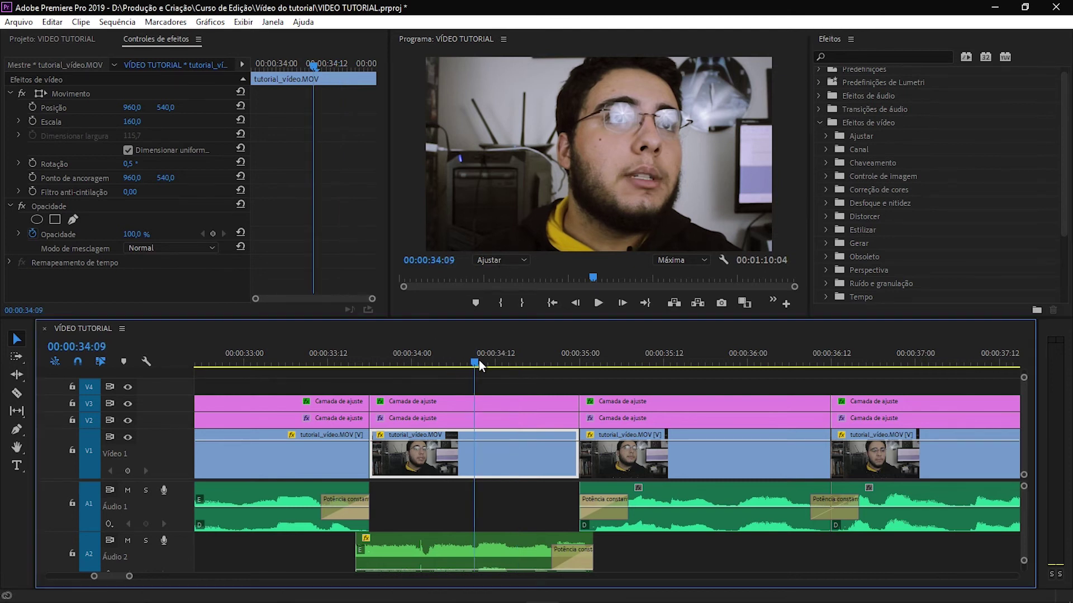
left_click(819, 123)
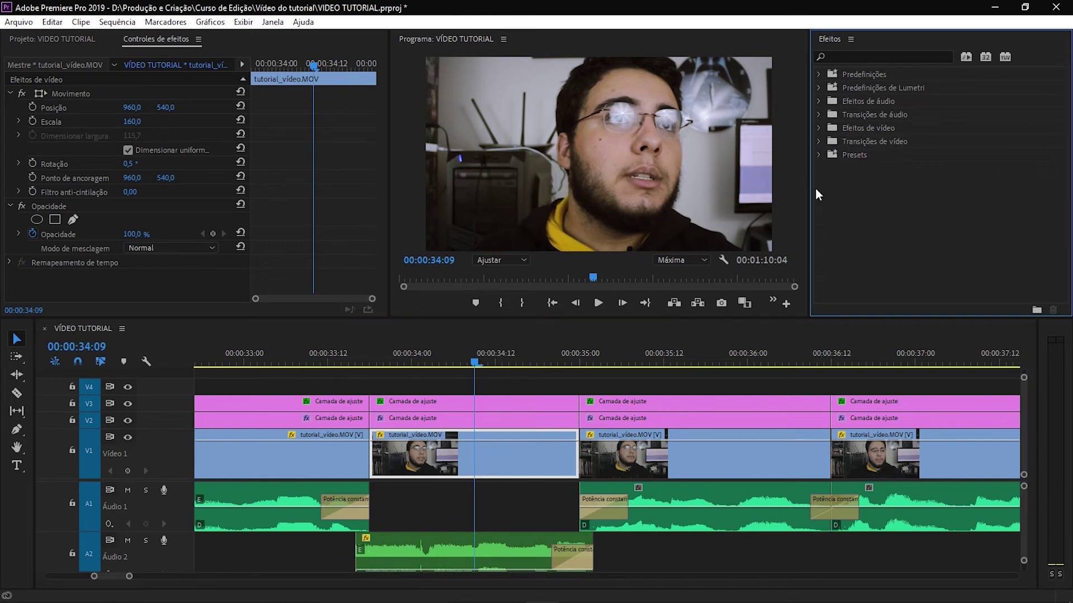
left_click(818, 141)
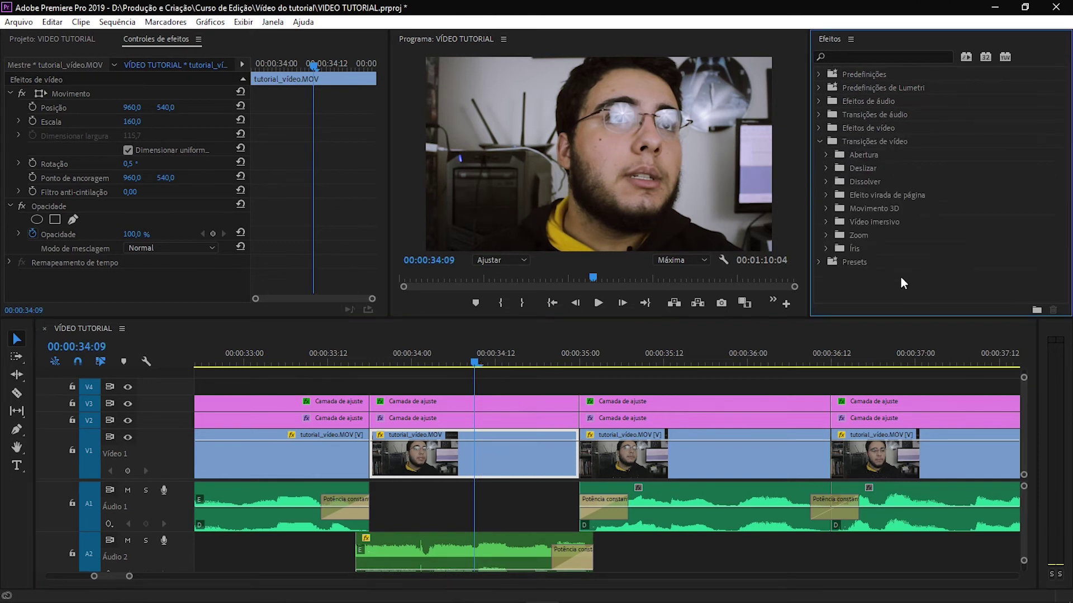
scroll(491, 411, "down", 3)
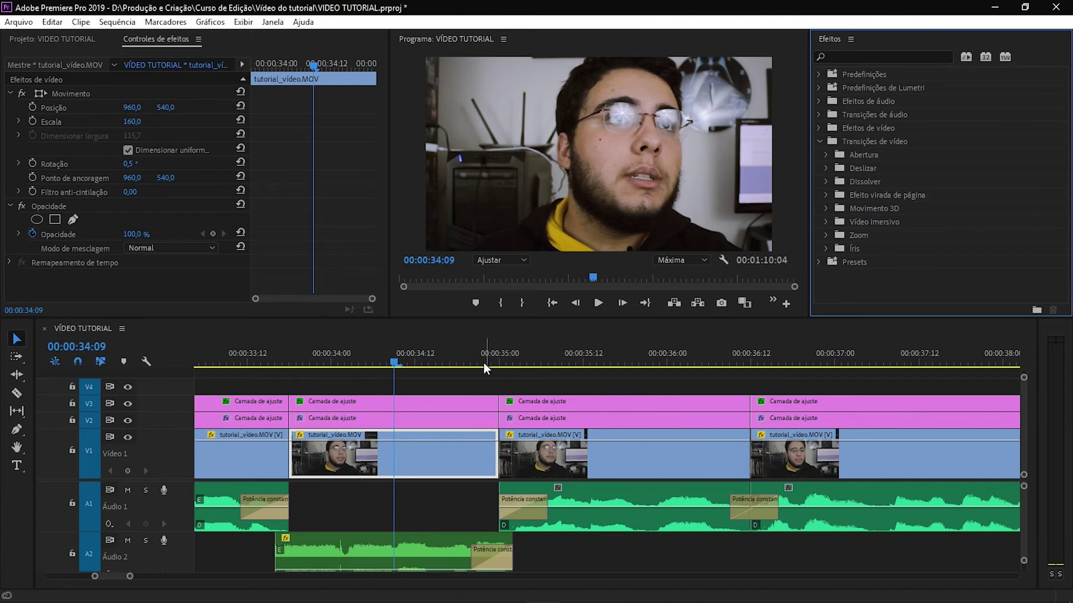
Step: Test the default Dissolução cruzada at the V1 cut, preview it, then delete it
right_click(501, 454)
left_click(529, 540)
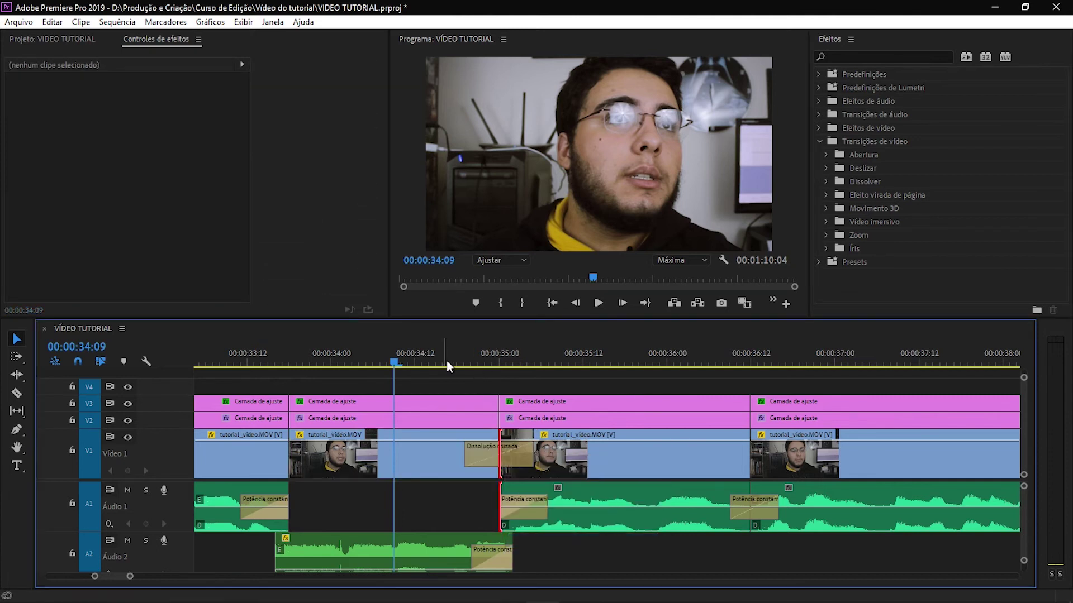
mouse_move(463, 362)
left_mouse_down()
mouse_move(555, 373)
mouse_move(434, 369)
left_mouse_up()
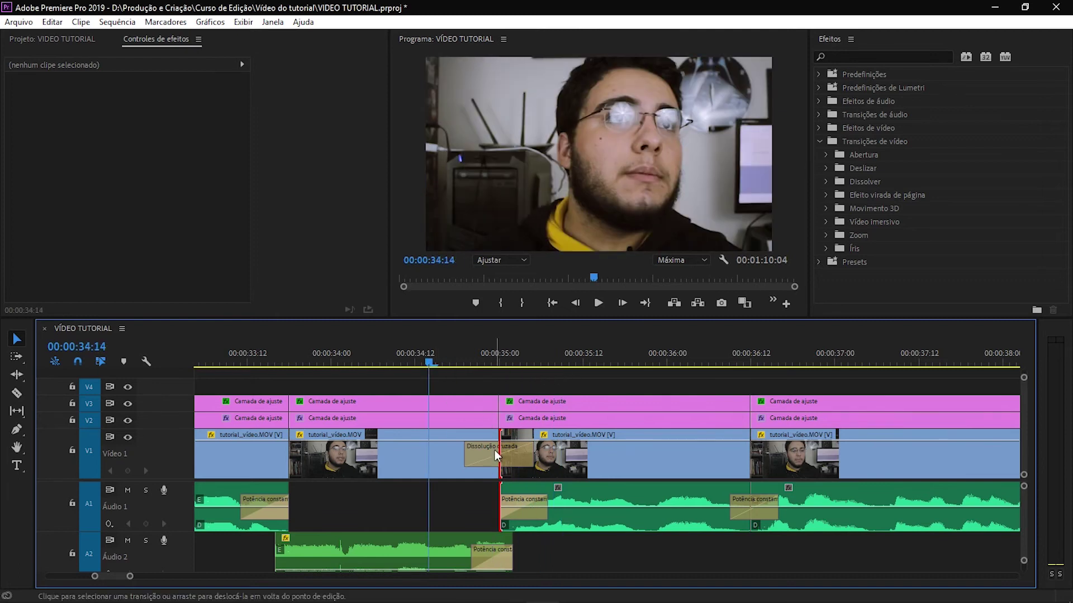
left_click(494, 457)
key("Delete")
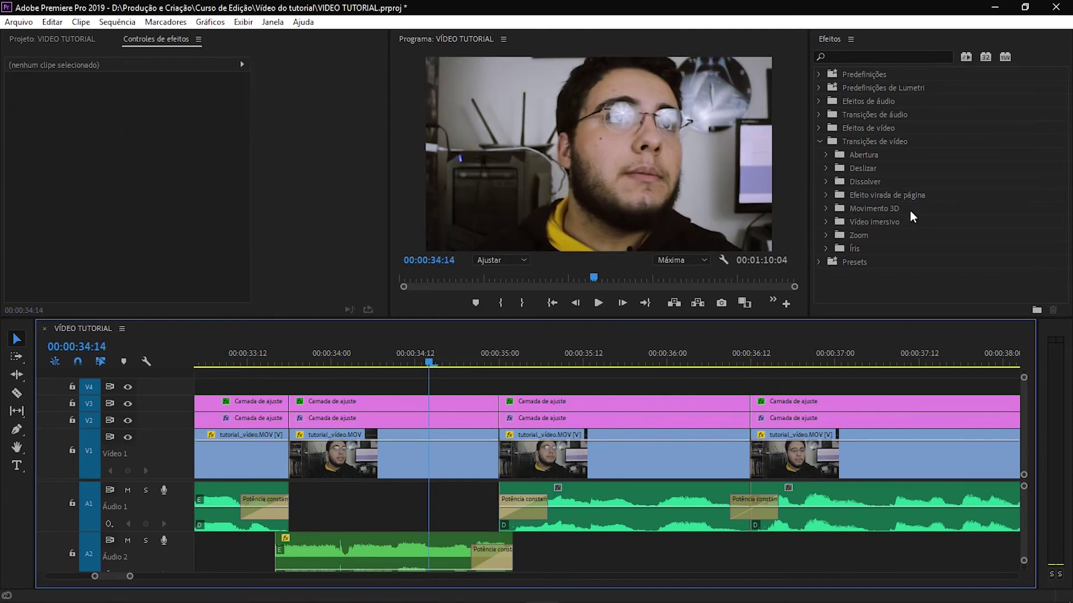
Step: Place the Zoom cruzado transition from the Zoom folder onto the V1 cut
left_click(826, 234)
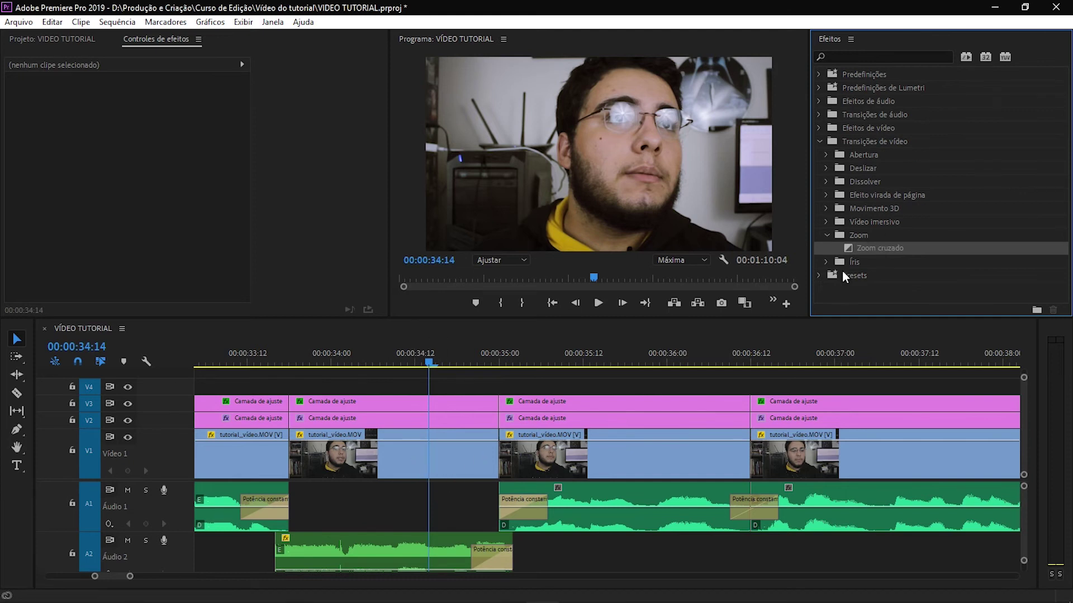
left_click_drag(878, 247, 475, 468)
left_click_drag(379, 457, 506, 464)
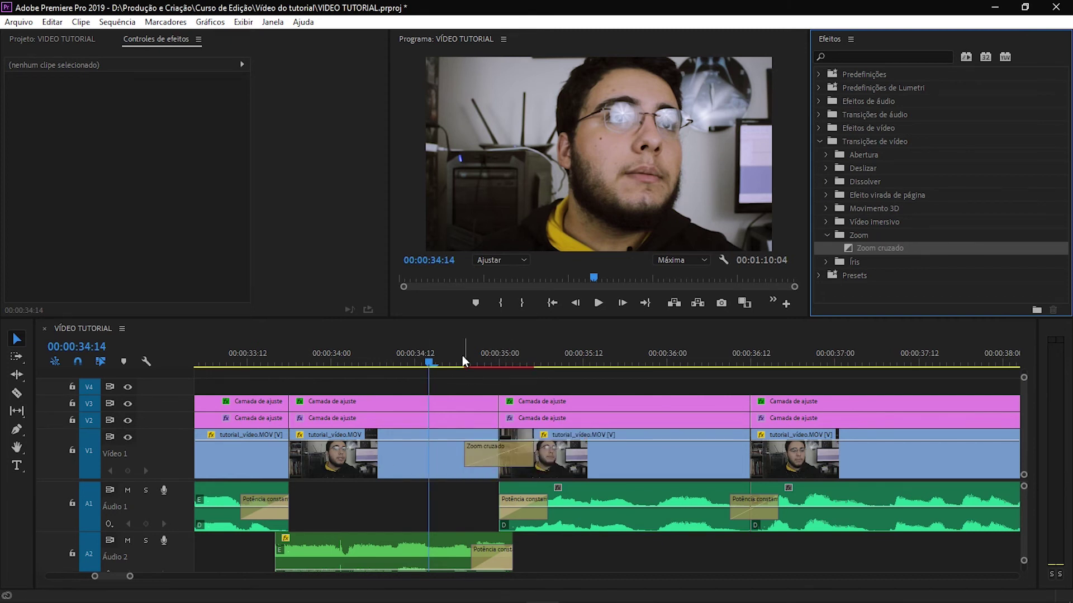
mouse_move(471, 363)
left_mouse_down()
mouse_move(578, 391)
mouse_move(505, 373)
left_mouse_up()
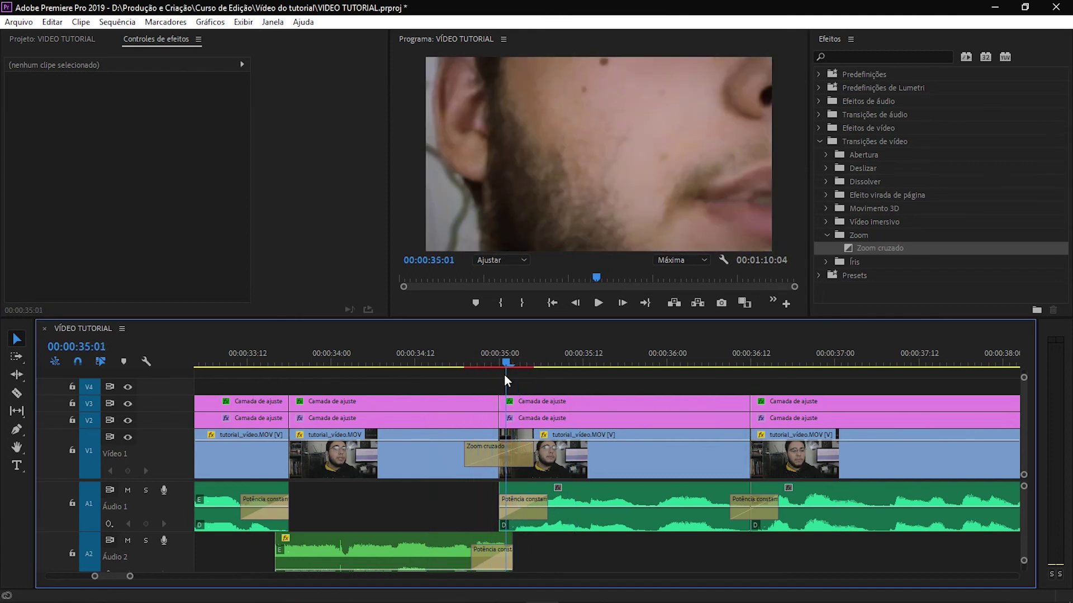
Step: Select the Zoom cruzado transition at 00:00:35:00 and try a longer duration before reverting to 00:00:00:12
left_click(522, 458)
key("Left")
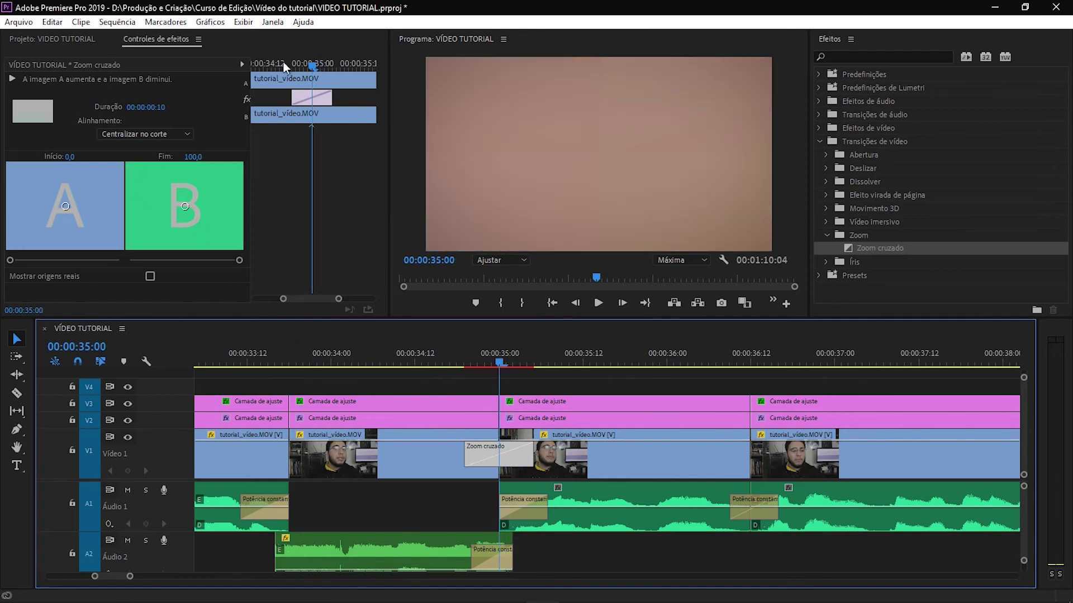
left_click_drag(163, 114, 173, 111)
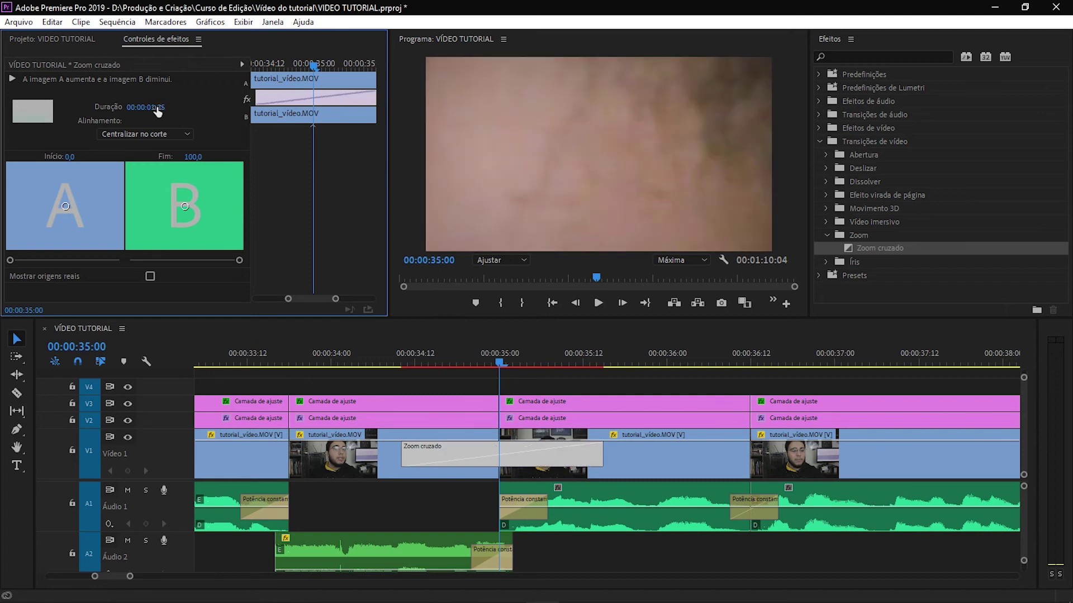
key("ctrl+z")
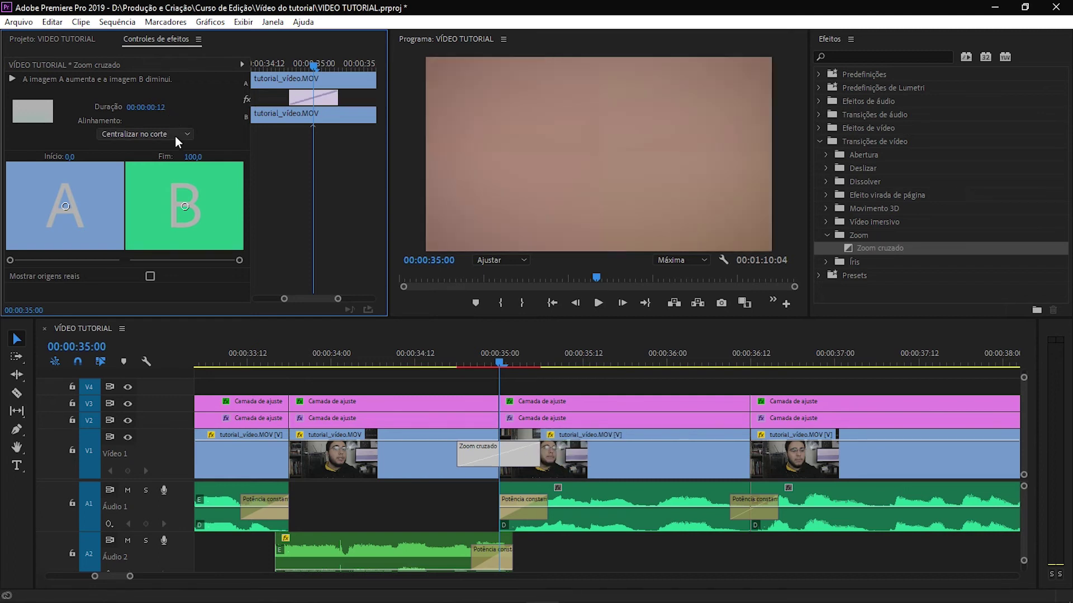
Step: Try the transition aligned to start at the cut, then end at the cut, then centred on the cut
left_click(176, 136)
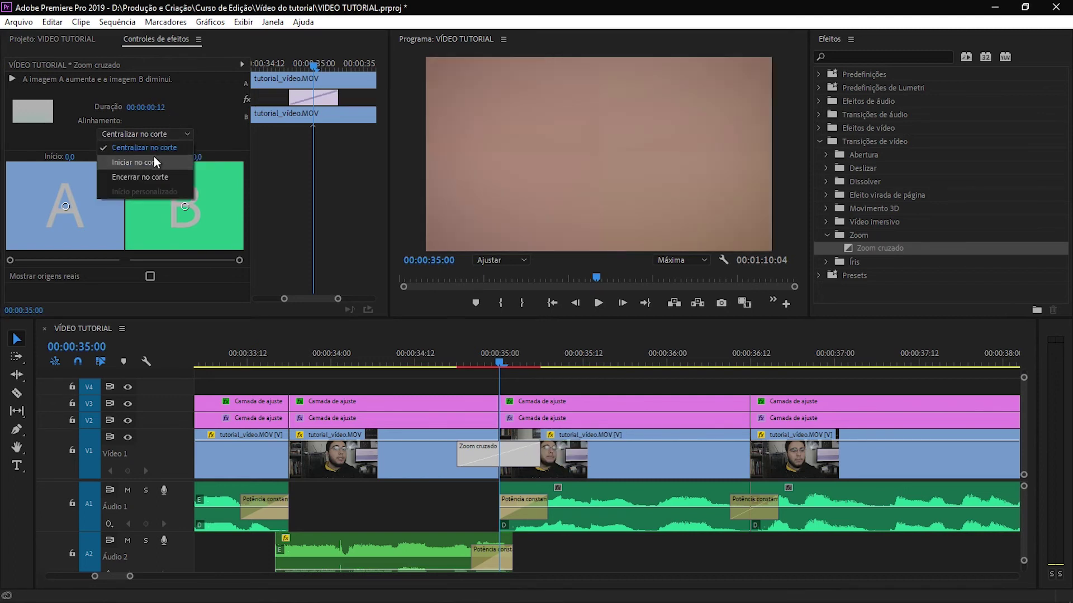
left_click(153, 160)
left_click(160, 132)
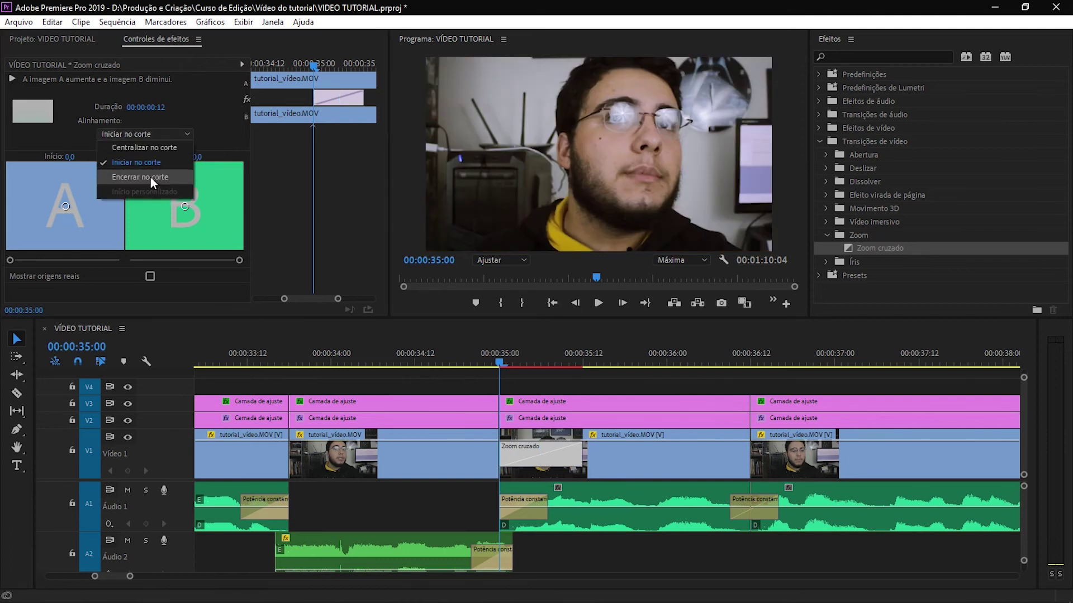
left_click(149, 177)
left_click(156, 132)
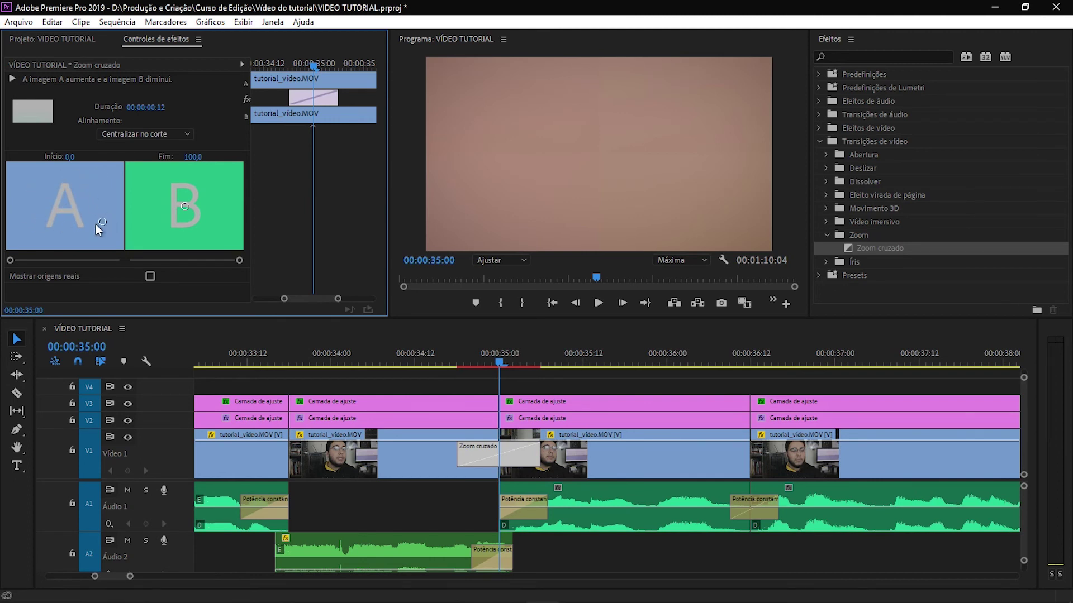
Step: Show real sources, shift clip A's zoom centre left and preview, then delete the Zoom cruzado transition
left_click(150, 276)
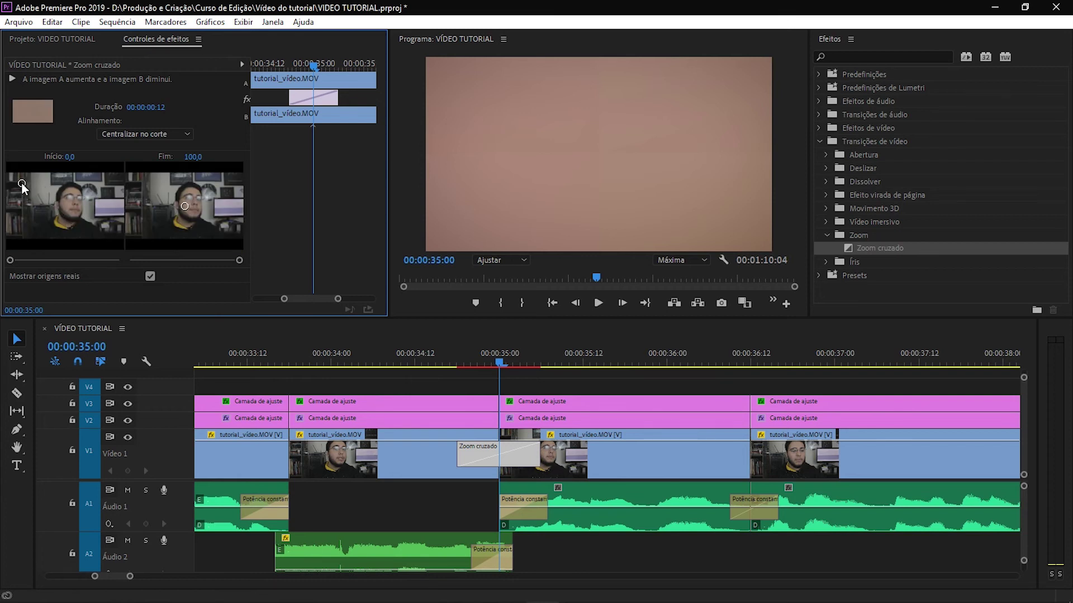
left_click_drag(482, 361, 466, 363)
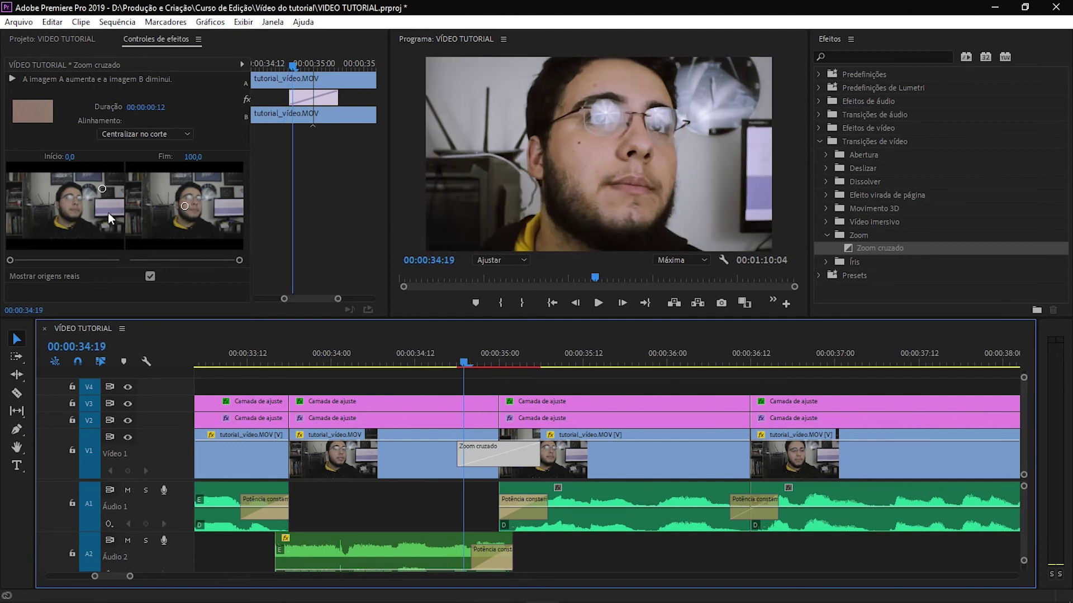
left_click_drag(101, 186, 91, 193)
mouse_move(457, 357)
left_mouse_down()
mouse_move(445, 358)
mouse_move(545, 367)
left_mouse_up()
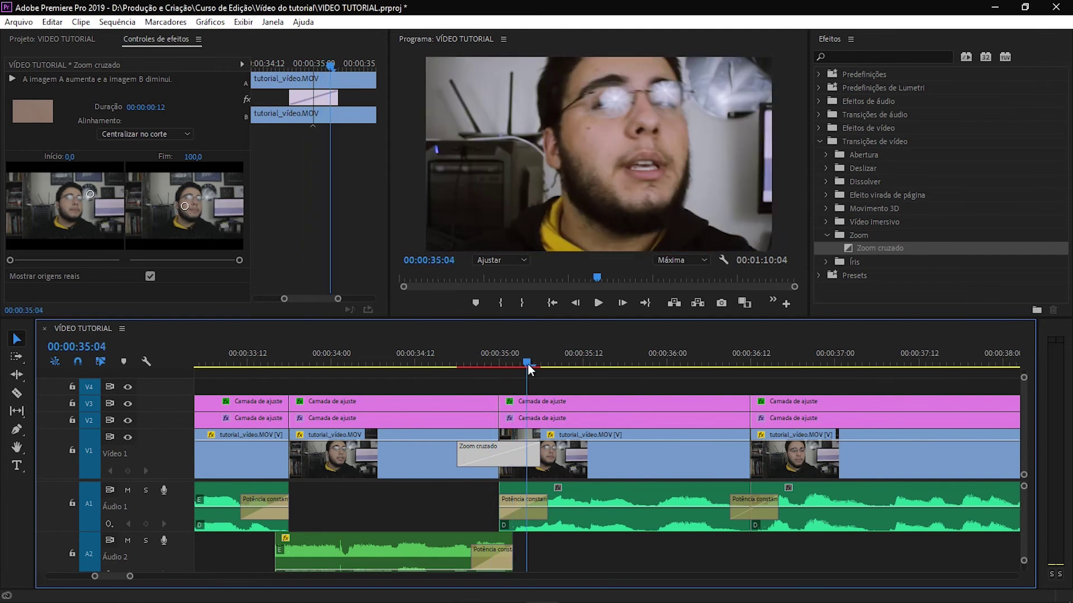
left_click_drag(545, 367, 512, 364)
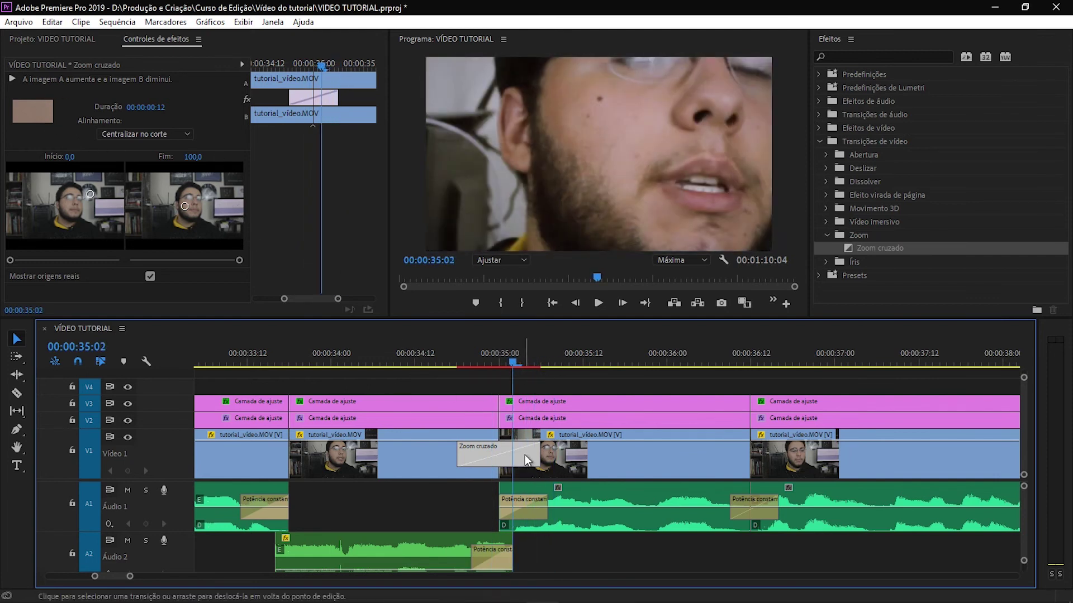
key("Delete")
scroll(524, 453, "down", 3)
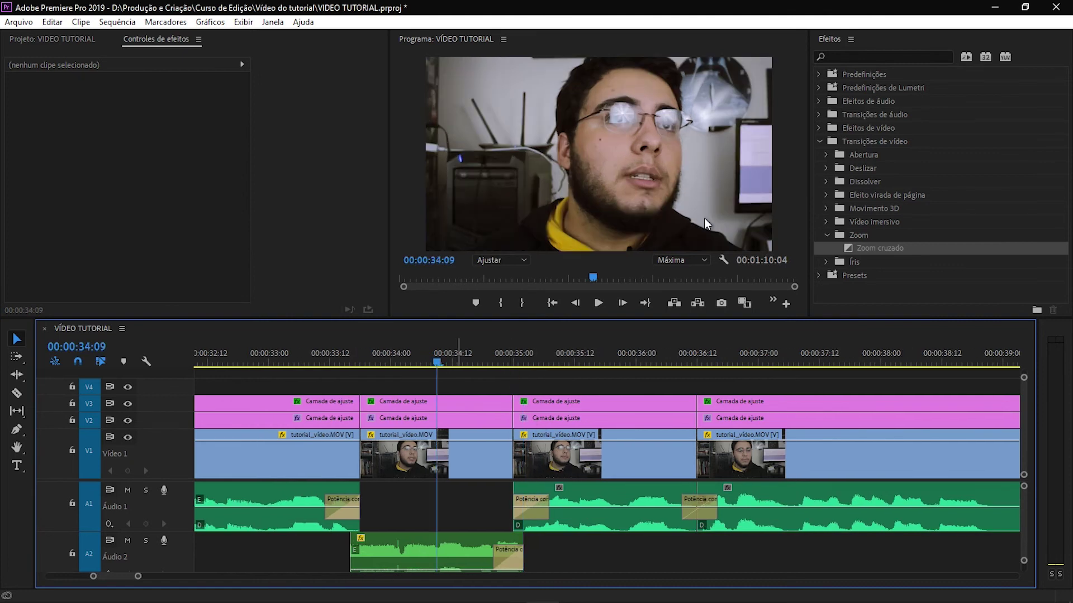
Step: Collapse the Transições de vídeo category in the Effects panel
left_click(820, 142)
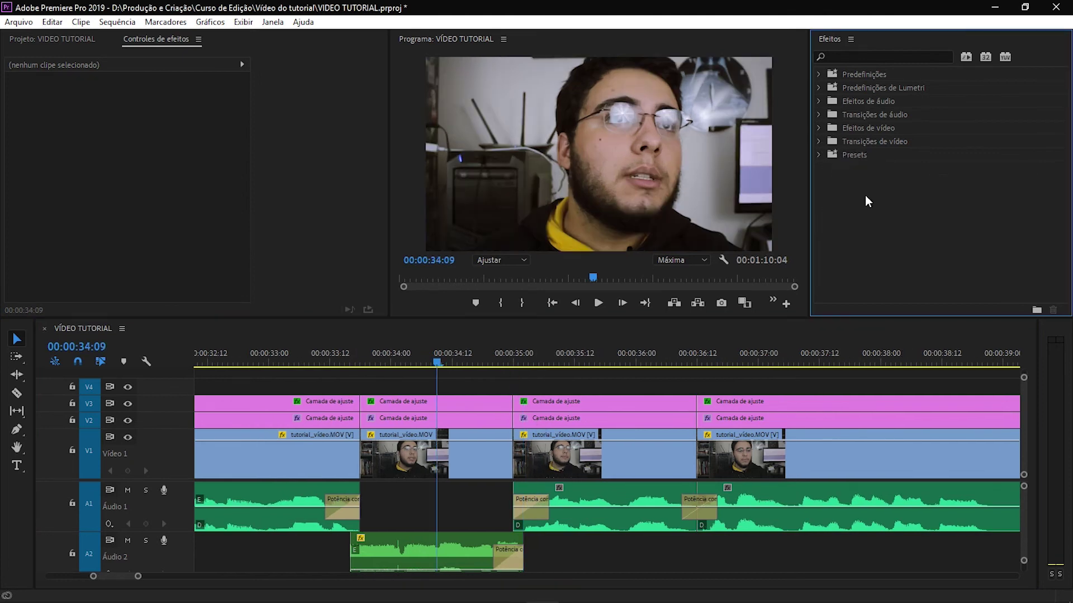